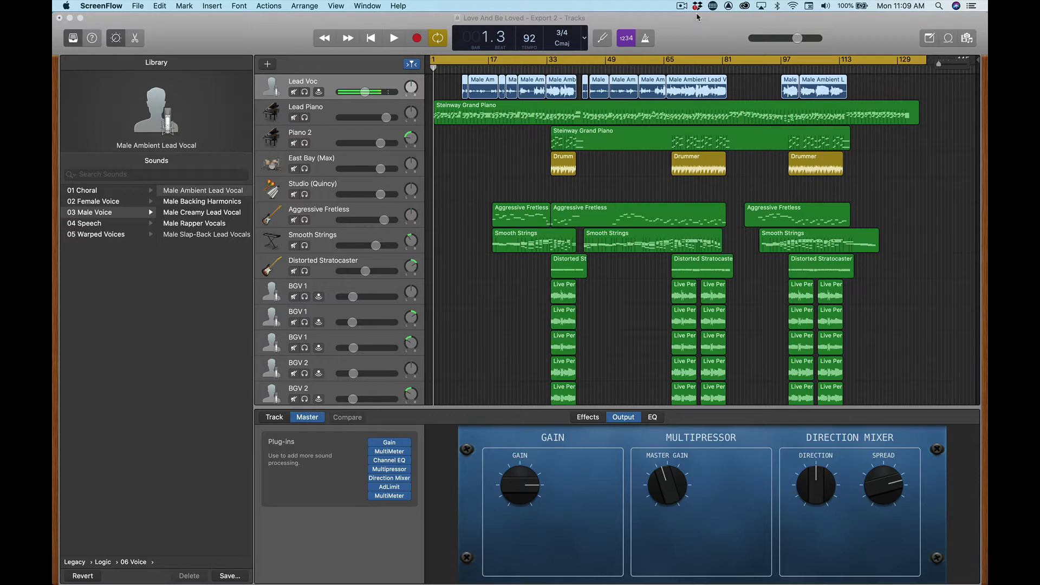
# - Save the project as 'Love And Be Loved - Export 2', replacing the existing file
pyautogui.click(238, 38)
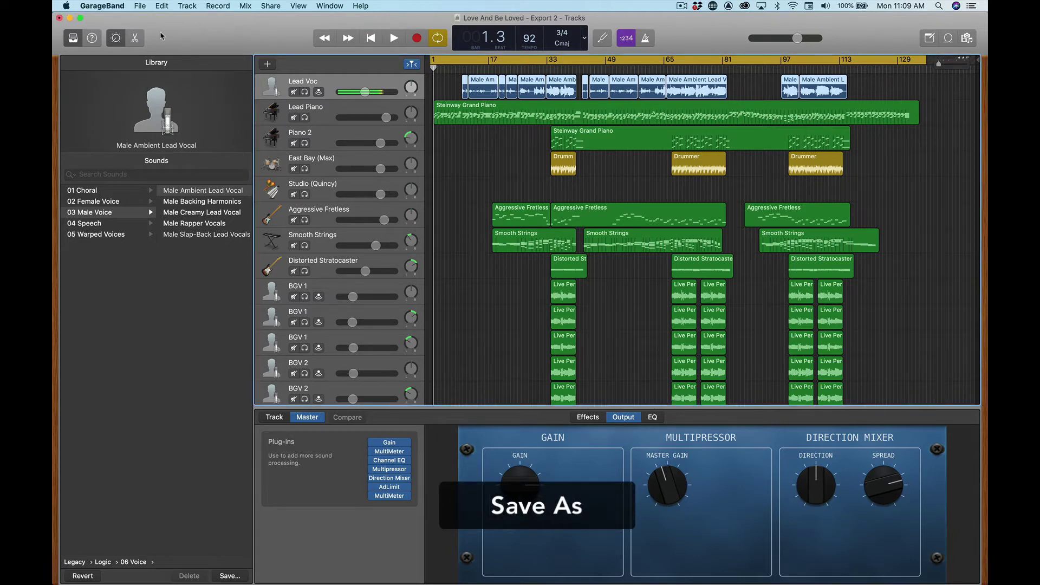
pyautogui.click(140, 5)
pyautogui.click(155, 85)
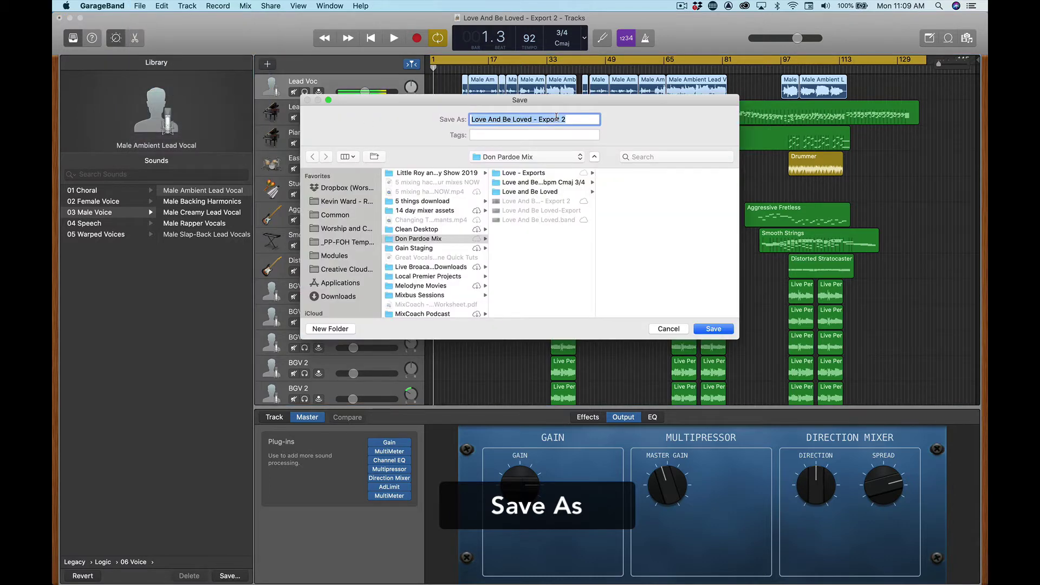
pyautogui.click(713, 329)
pyautogui.click(591, 167)
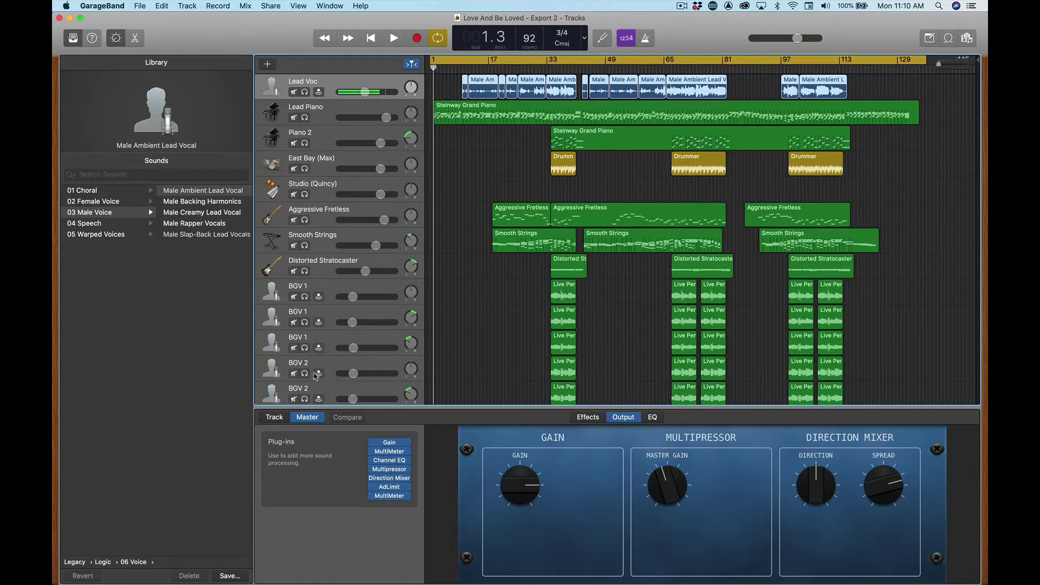
# - Bypass the master's Gain, Multipressor and Direction Mixer plug-ins and set master volume to 0.0 dB
pyautogui.click(275, 417)
pyautogui.click(301, 417)
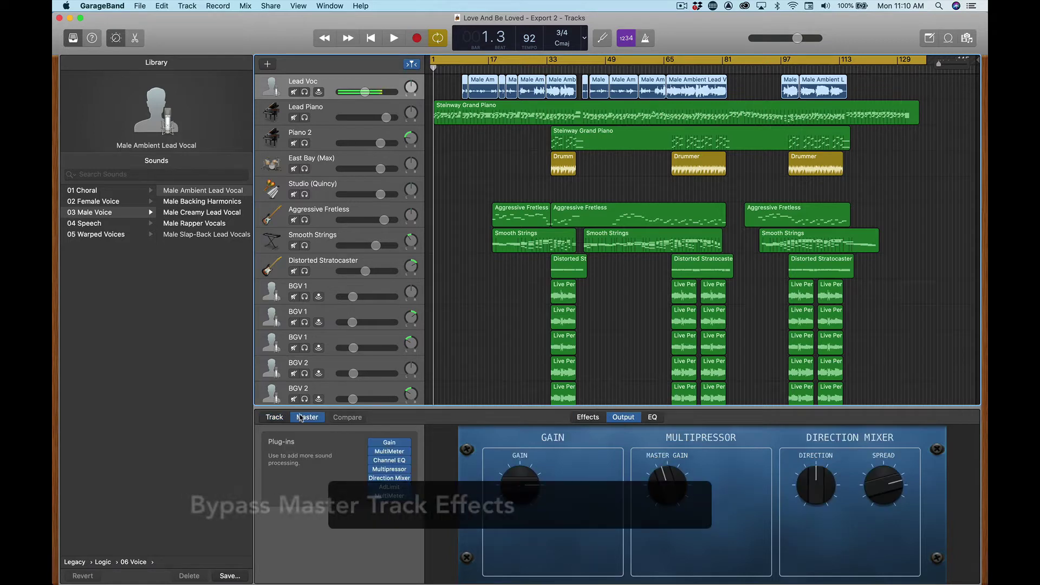
pyautogui.moveTo(373, 452)
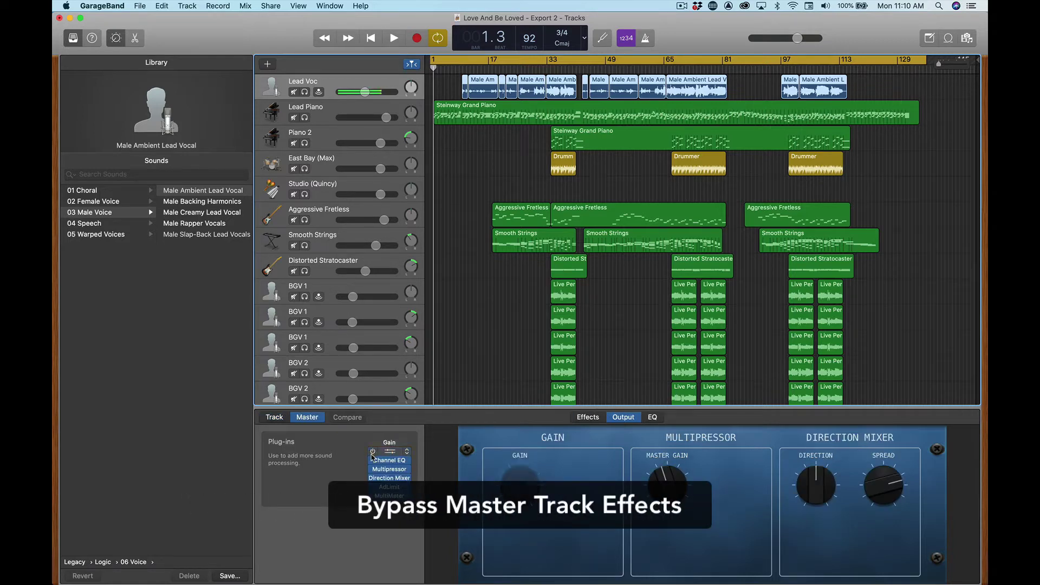
pyautogui.click(372, 469)
pyautogui.click(372, 477)
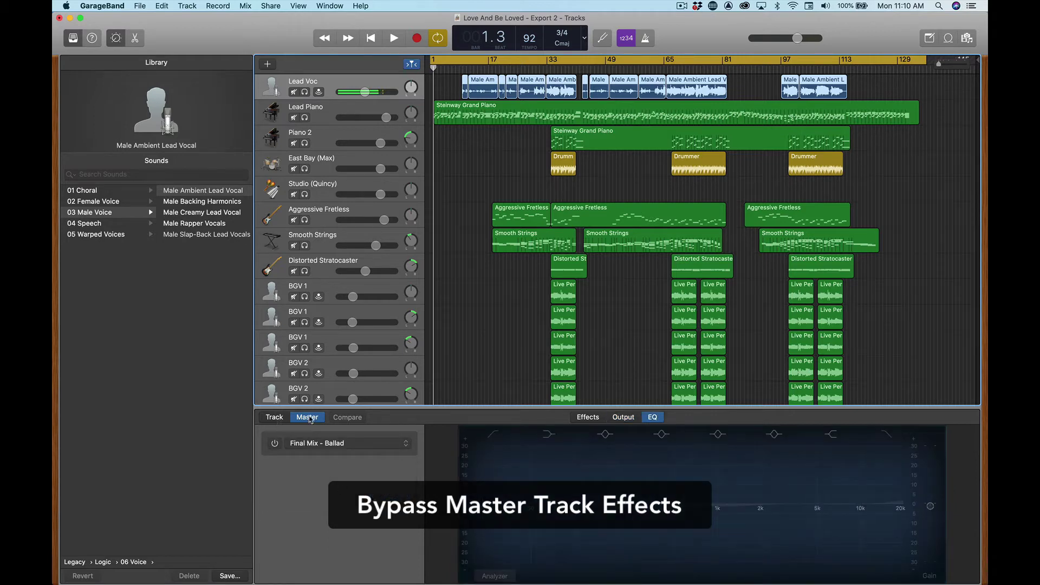
pyautogui.scroll(-10, 331, 326)
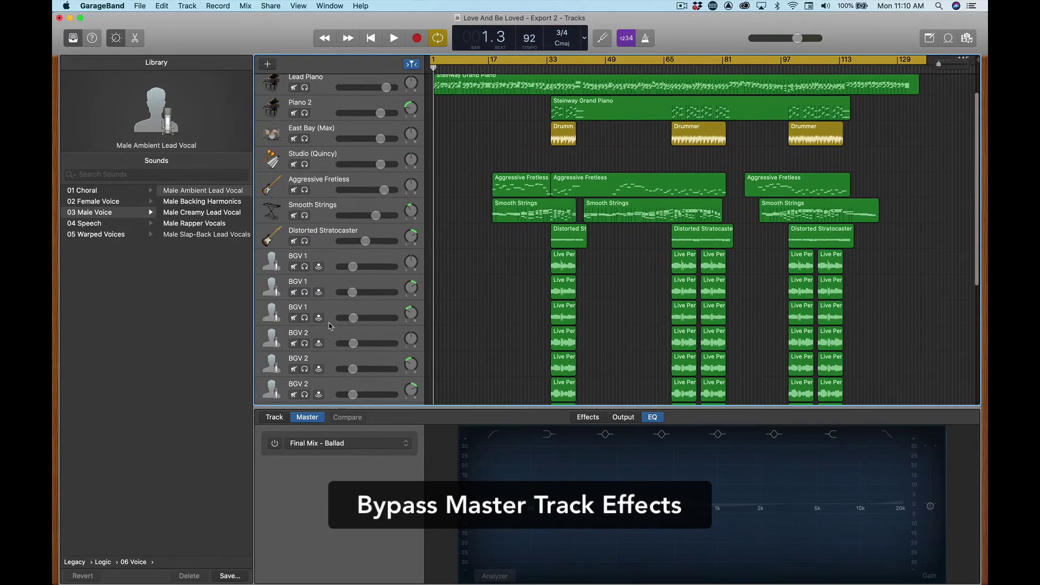
pyautogui.keyDown('alt'); pyautogui.click(378, 373); pyautogui.keyUp('alt')
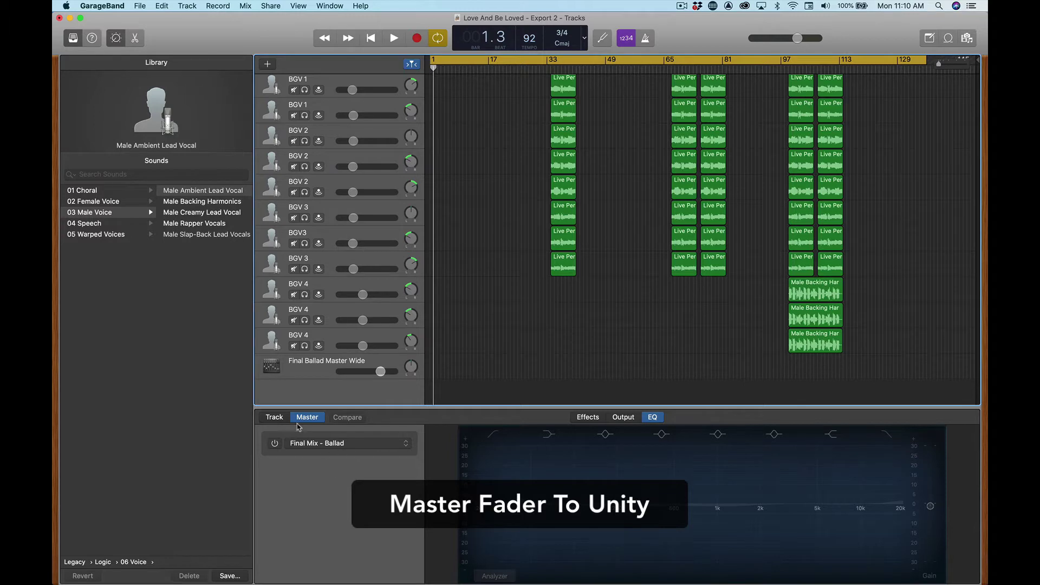
# - Show Lead Voc's track controls and its Channel EQ, Compressor, Limiter and Ensemble plug-ins
pyautogui.click(279, 417)
pyautogui.scroll(10, 342, 233)
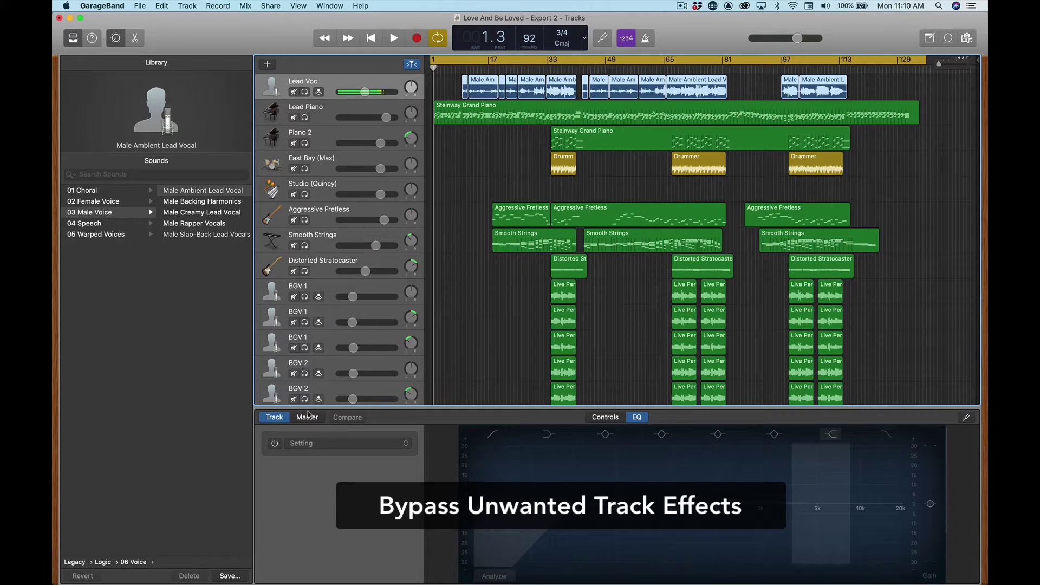
pyautogui.click(605, 417)
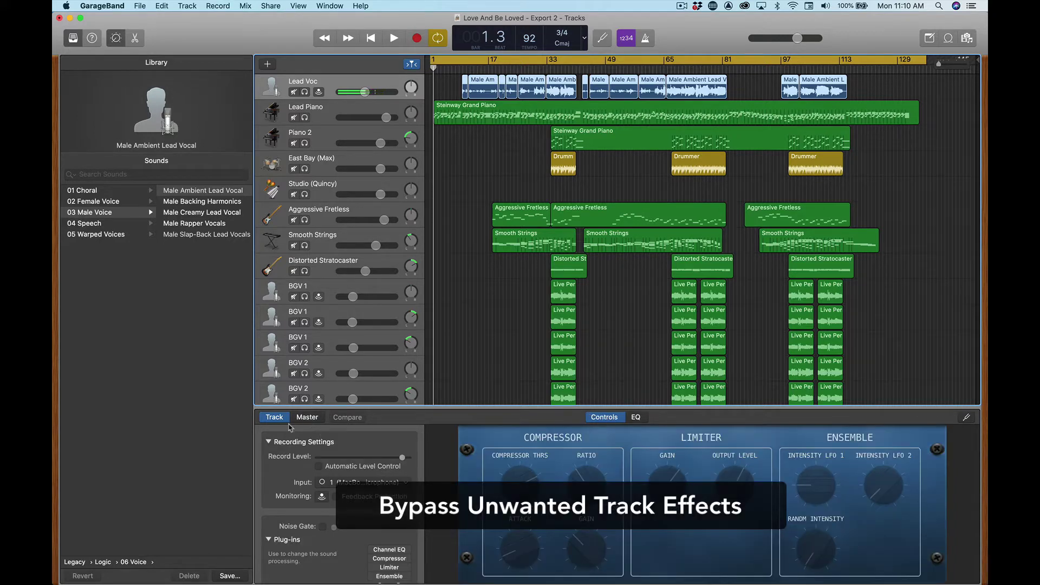
pyautogui.scroll(-5, 340, 513)
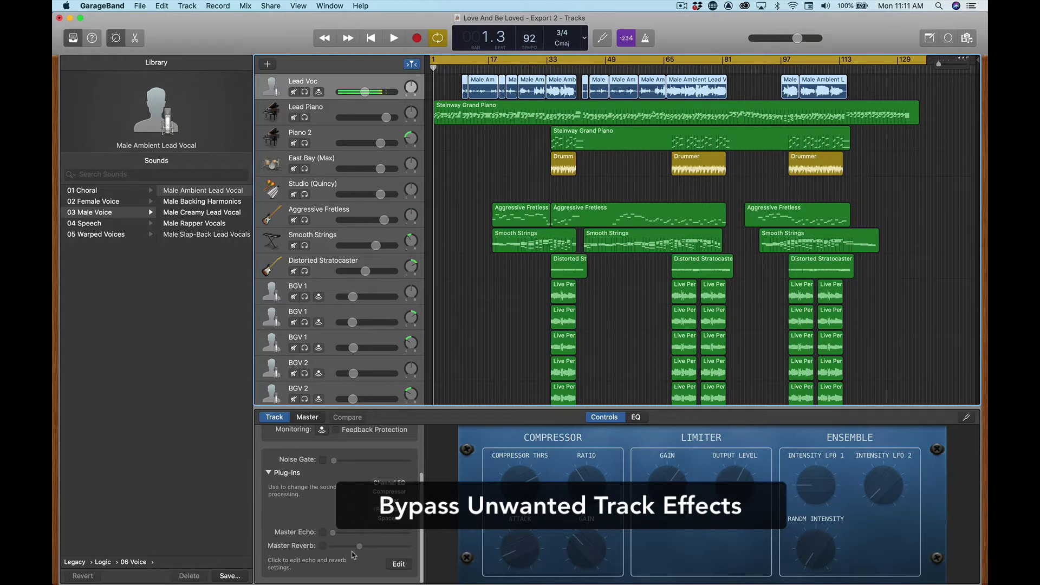
# - Set the Lead Voc, Lead Piano and Piano 2 volumes to -7 dB, then reselect Lead Voc
pyautogui.doubleClick(365, 91)
pyautogui.press('Return')
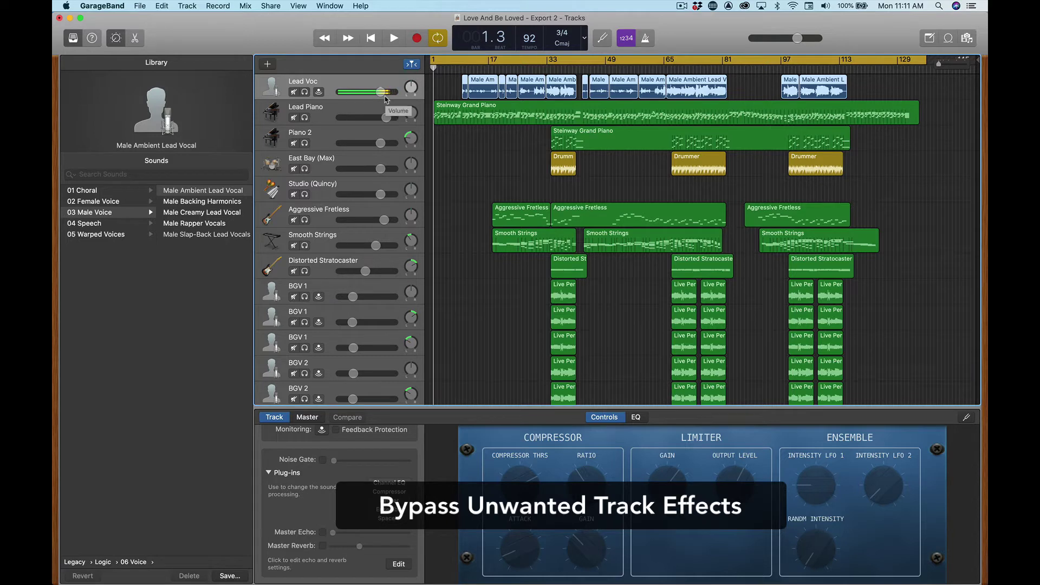
pyautogui.doubleClick(388, 115)
pyautogui.write('-7')
pyautogui.press('Return')
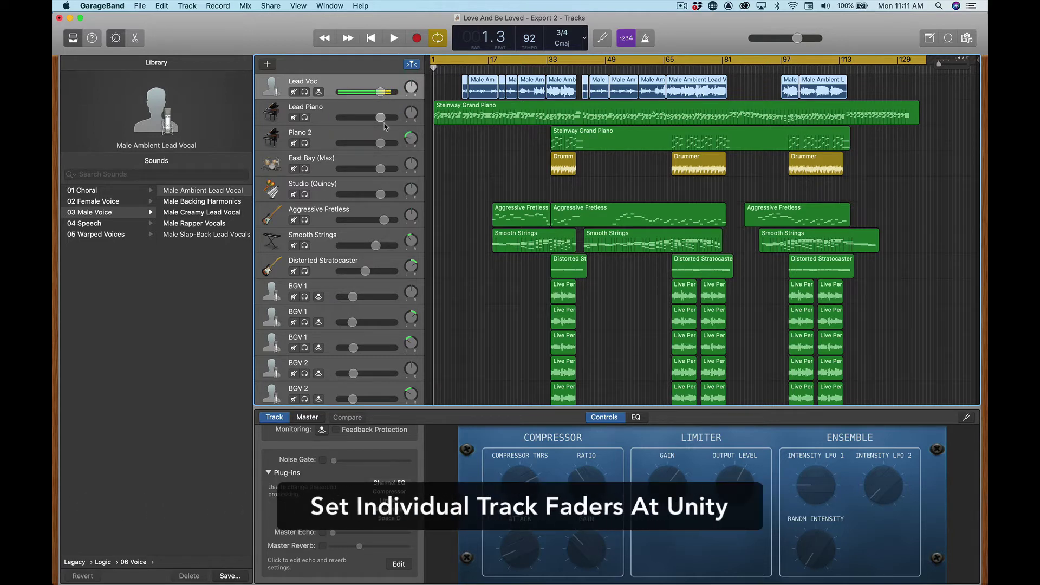
pyautogui.doubleClick(379, 143)
pyautogui.write('-7')
pyautogui.press('Return')
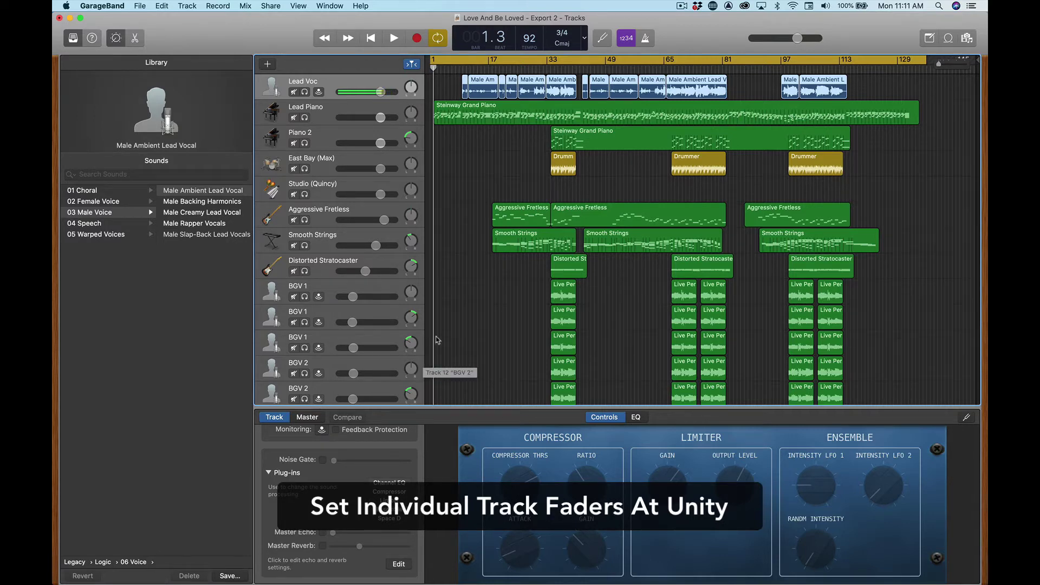
pyautogui.click(332, 108)
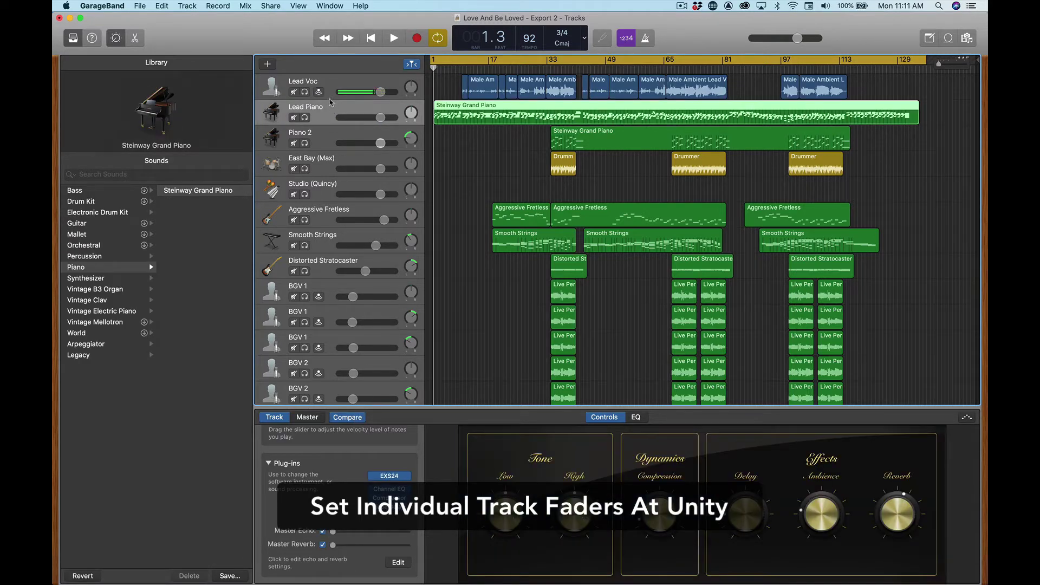
pyautogui.click(331, 85)
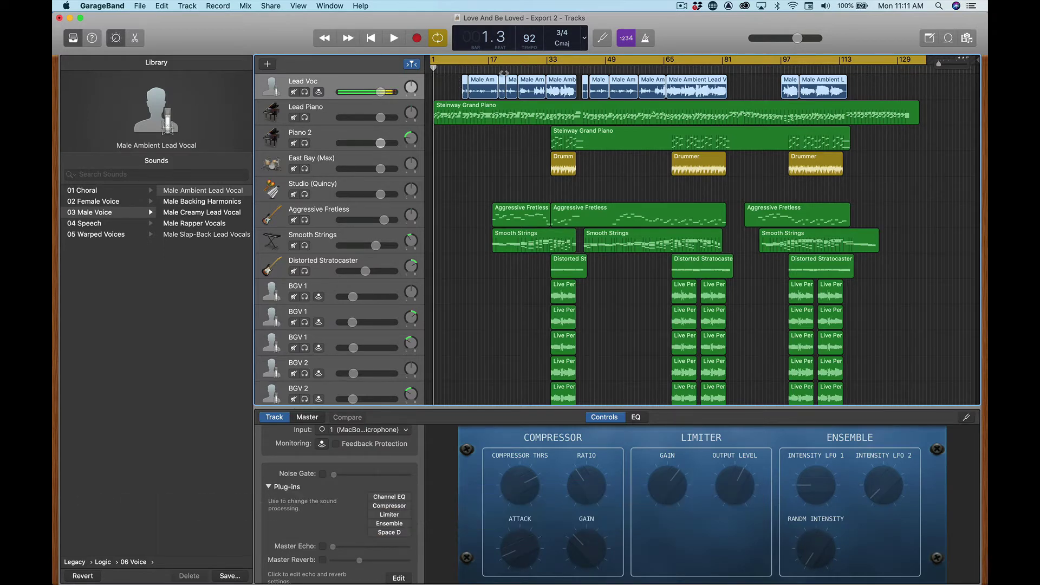
# - Move the playhead near bar 26 and switch off the cycle region for a full-song export
pyautogui.click(520, 72)
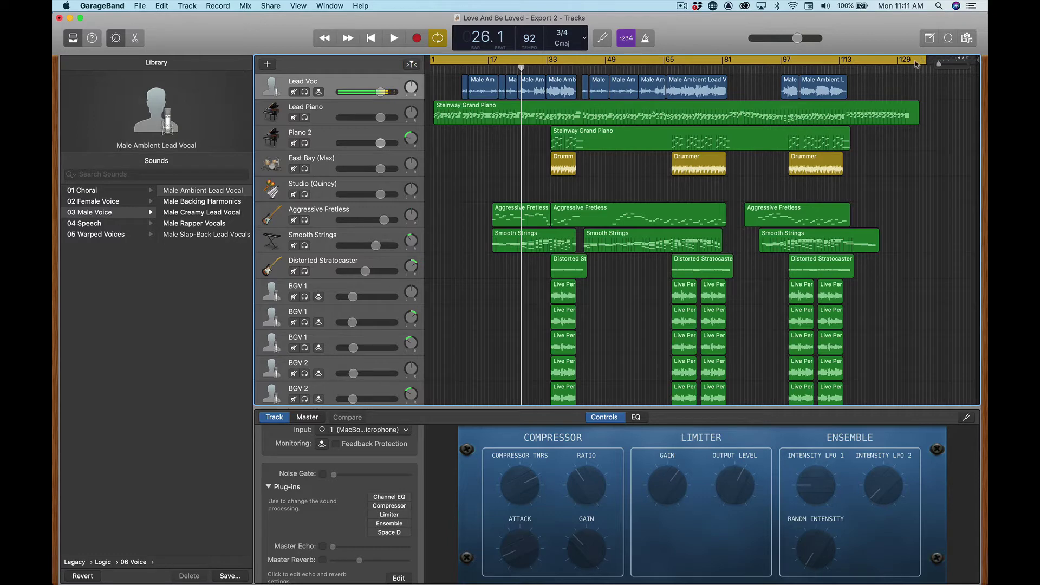
pyautogui.click(918, 64)
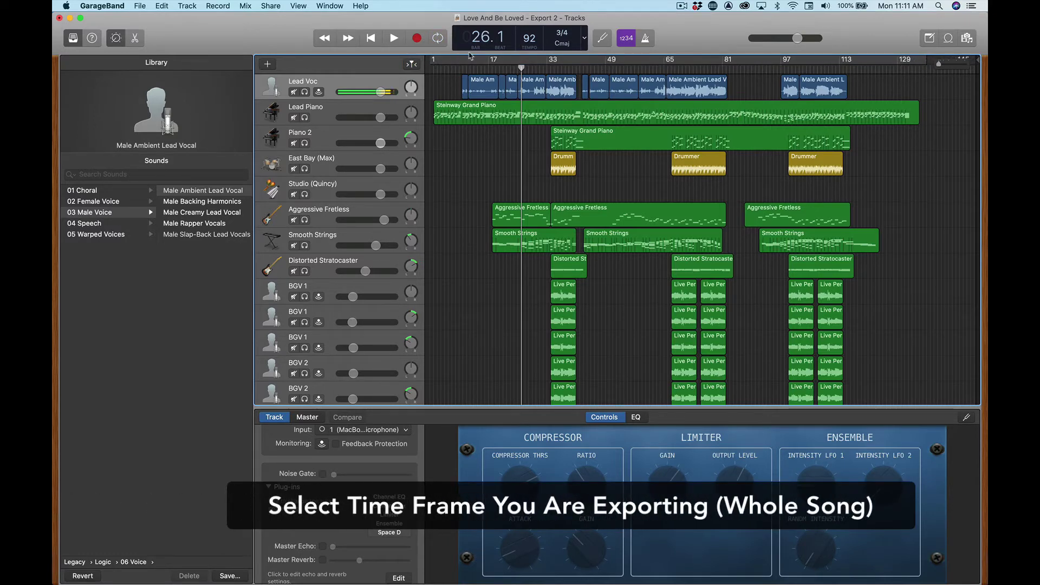
pyautogui.moveTo(469, 65); pyautogui.dragTo(924, 113)
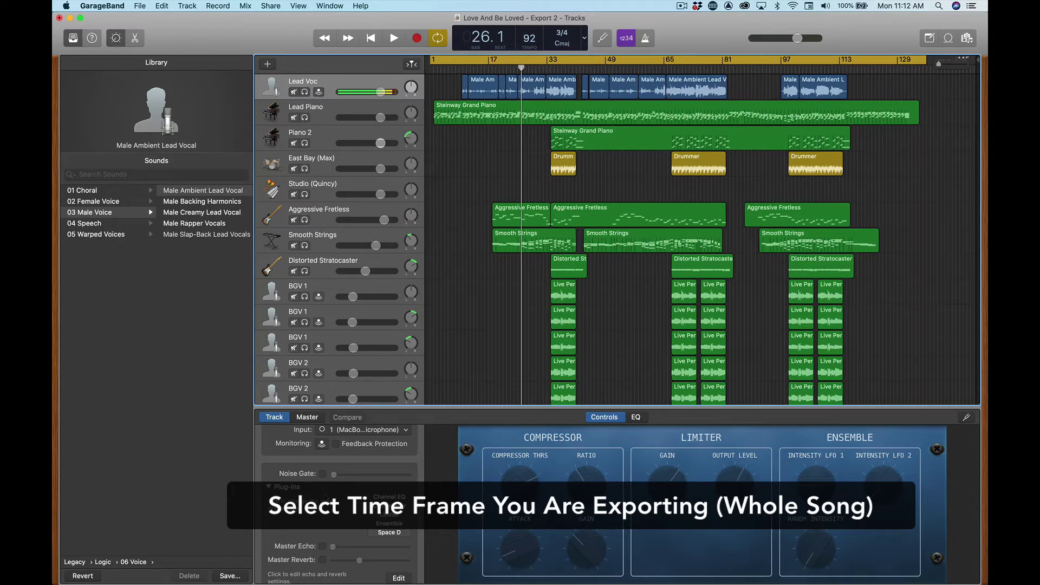
# - Solo the Lead Voc track with its headphones button
pyautogui.click(305, 92)
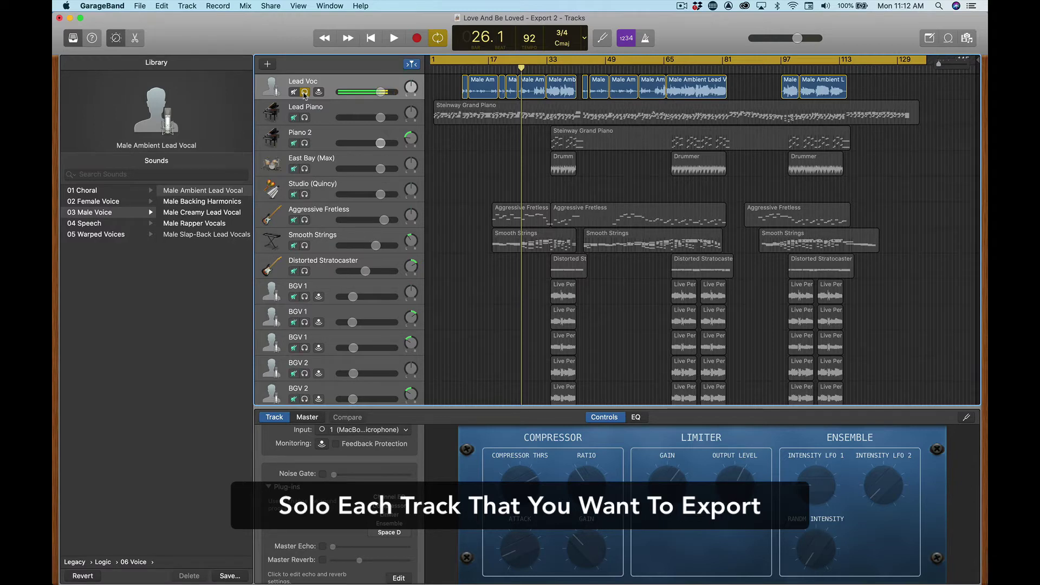
# - Open Export Song to Disk with WAVE format and Uncompressed 24-bit quality
pyautogui.click(274, 5)
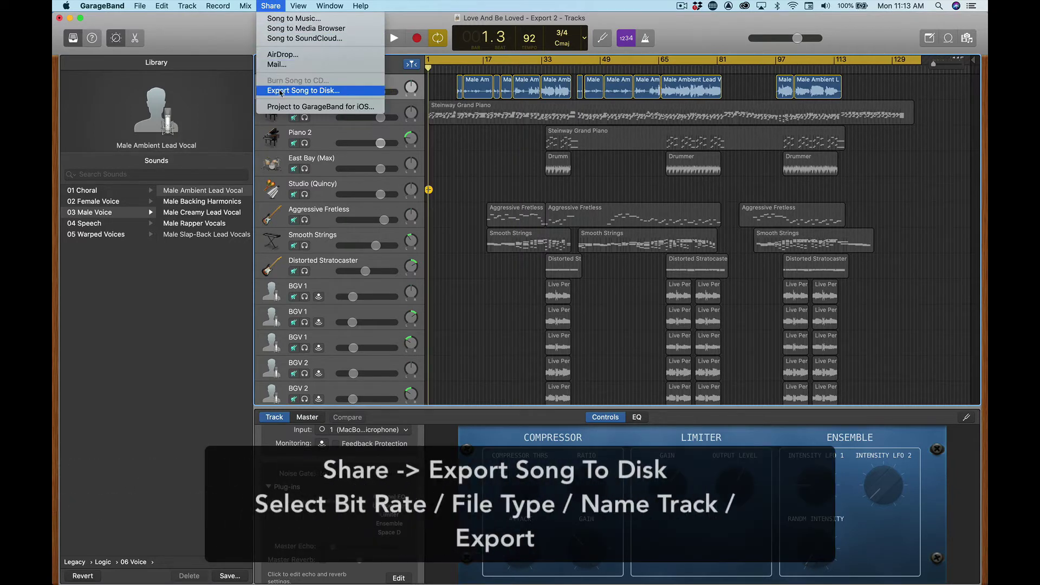
pyautogui.click(280, 91)
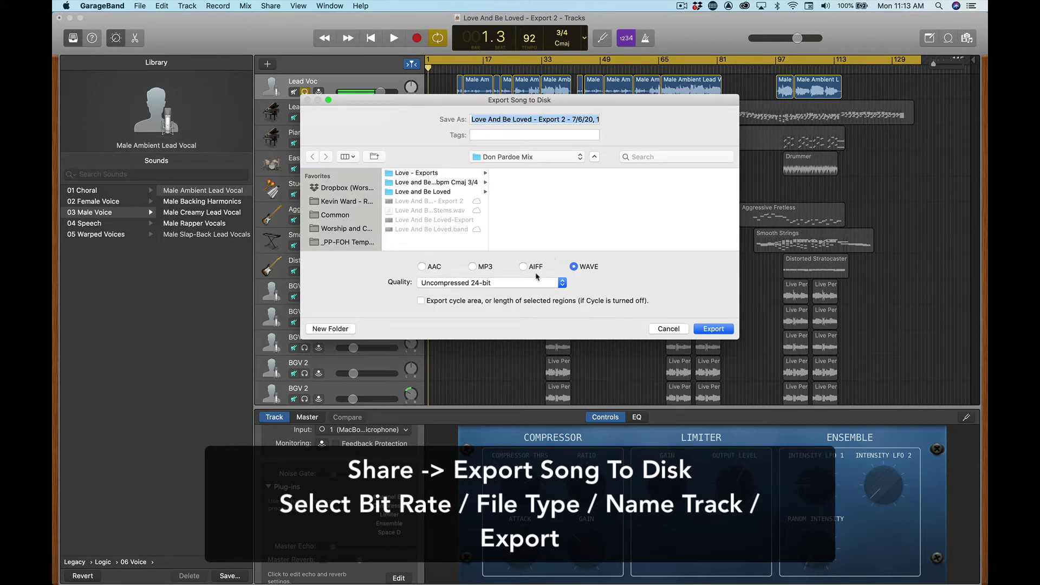
pyautogui.click(485, 284)
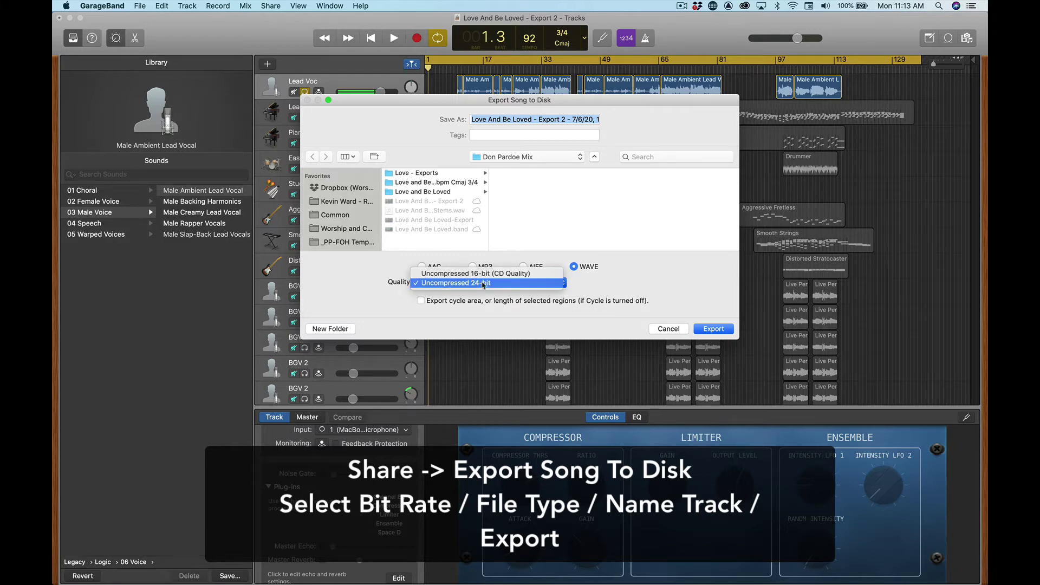
pyautogui.click(485, 283)
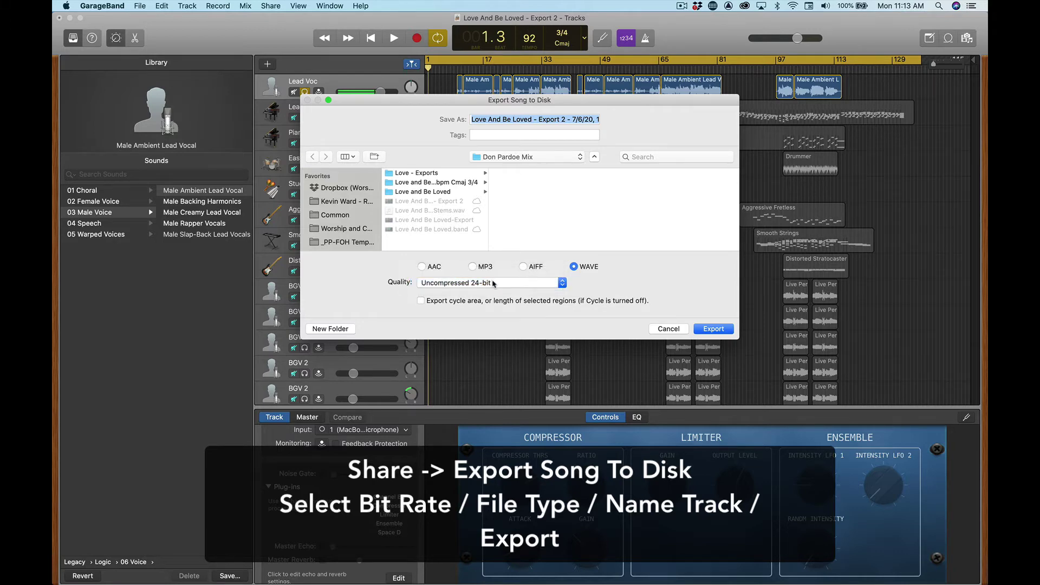
# - Create a new export folder named 'Love and Be loved - track stems'
pyautogui.click(330, 328)
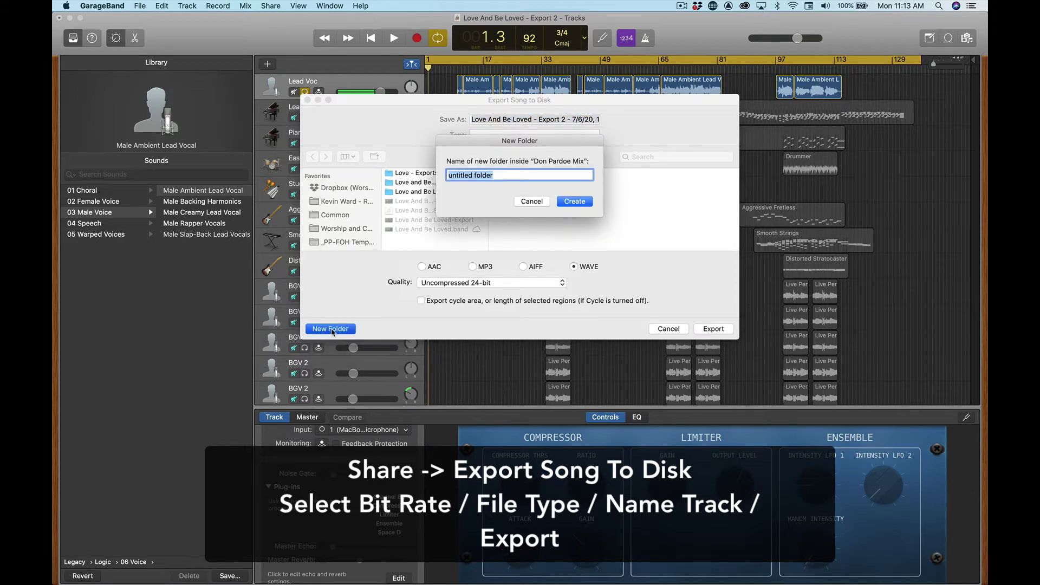
pyautogui.write('Love and ')
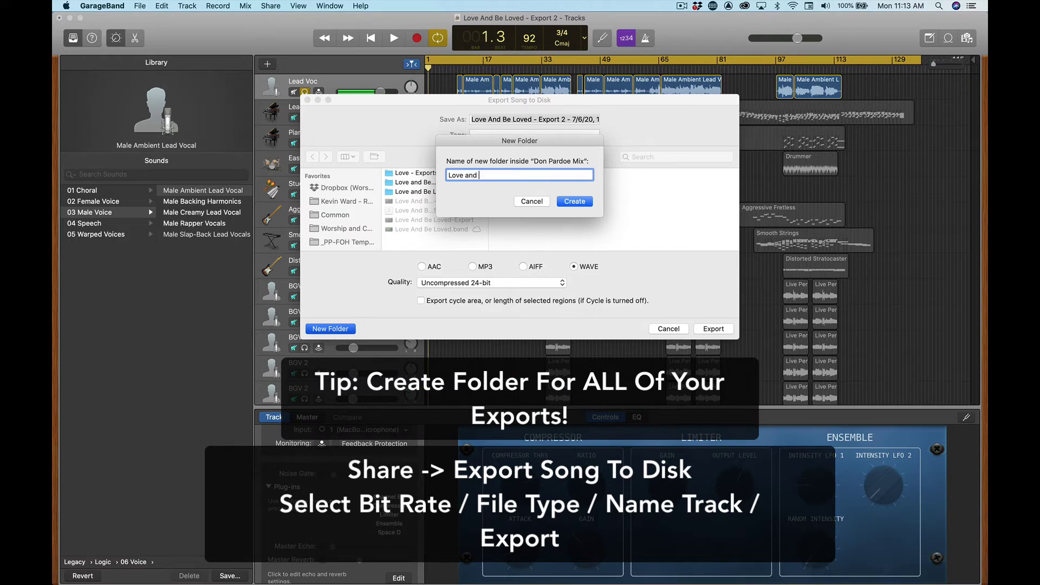
pyautogui.write('abe loved -')
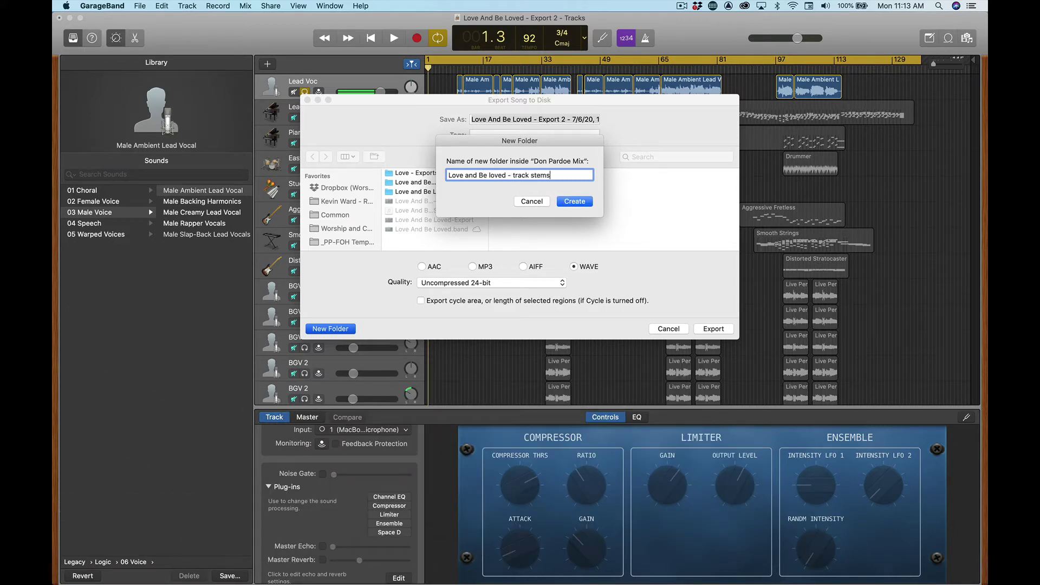
pyautogui.write(' track stems')
pyautogui.click(573, 204)
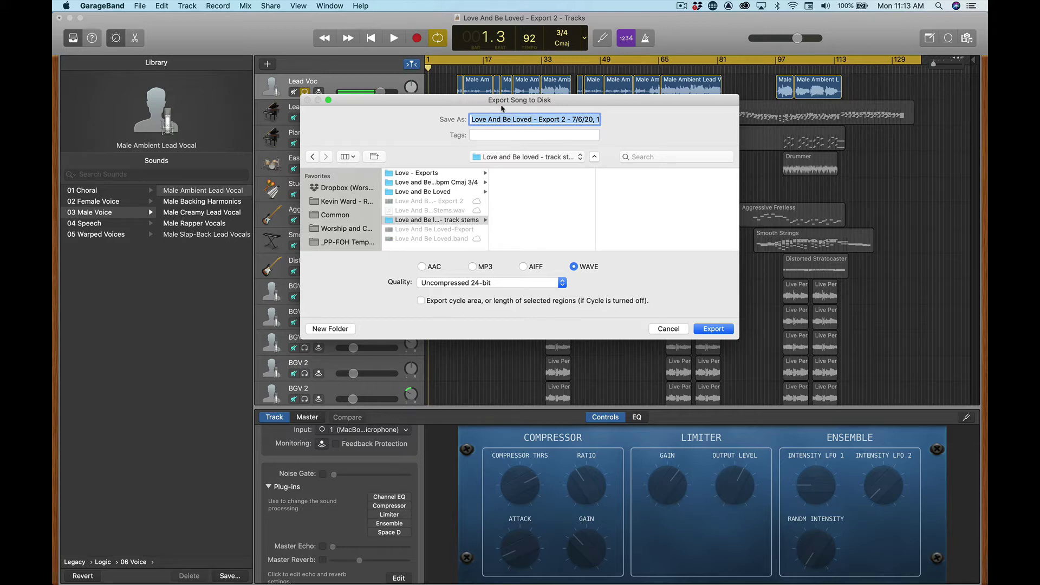
# - Name the export 'Lead vocal' and bounce the soloed Lead Voc stem to disk
pyautogui.moveTo(498, 102); pyautogui.dragTo(508, 160)
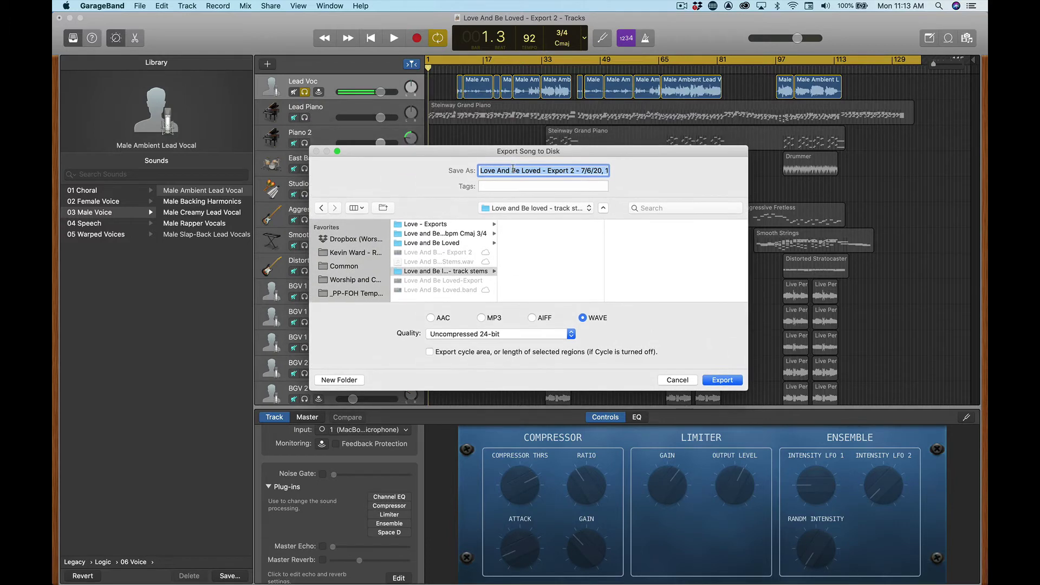
pyautogui.write('Lead vocal')
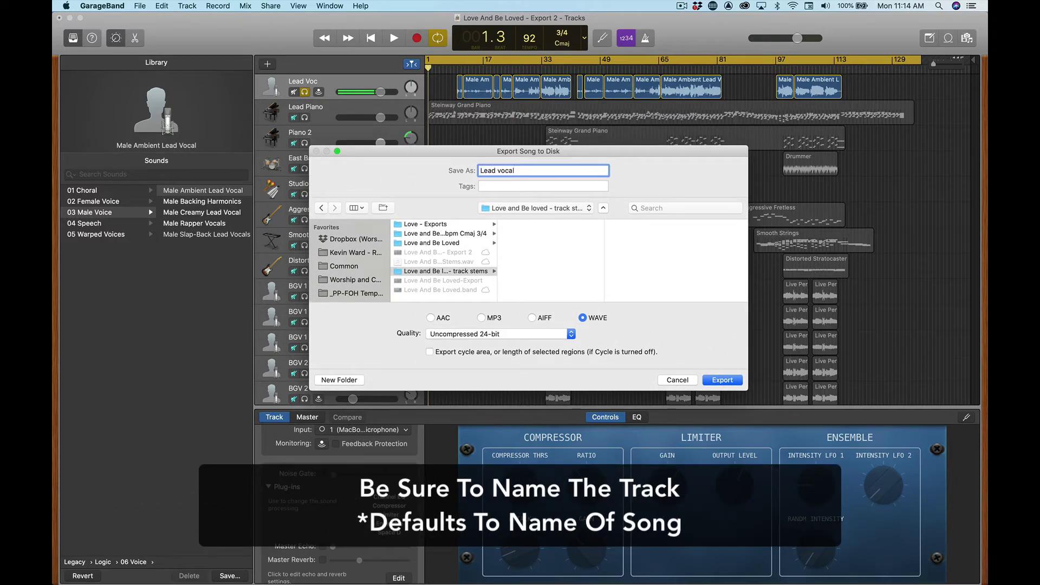
pyautogui.click(722, 379)
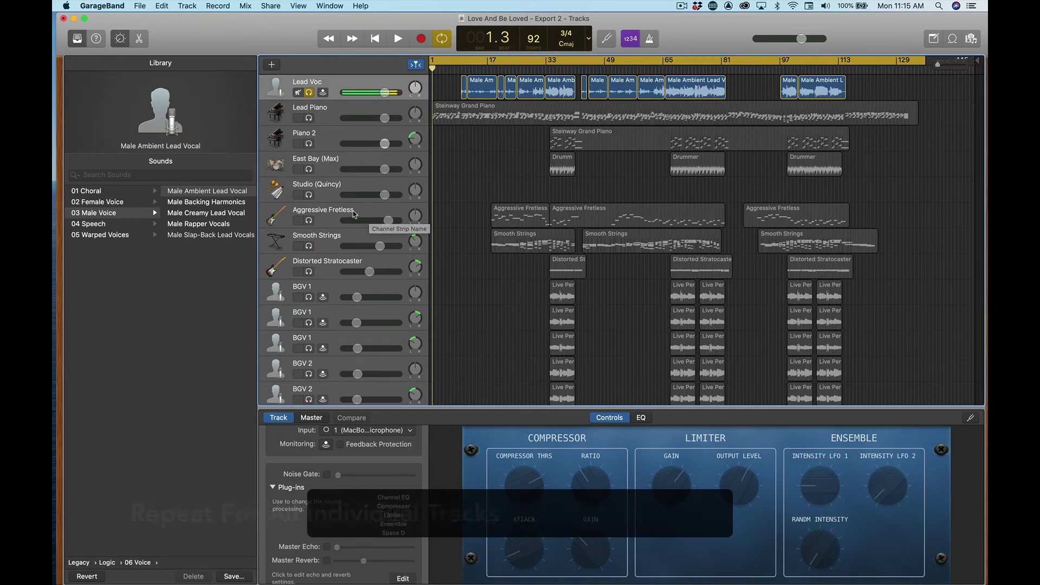
# - Unsolo Lead Voc and solo the East Bay (Max) drummer track instead
pyautogui.click(331, 162)
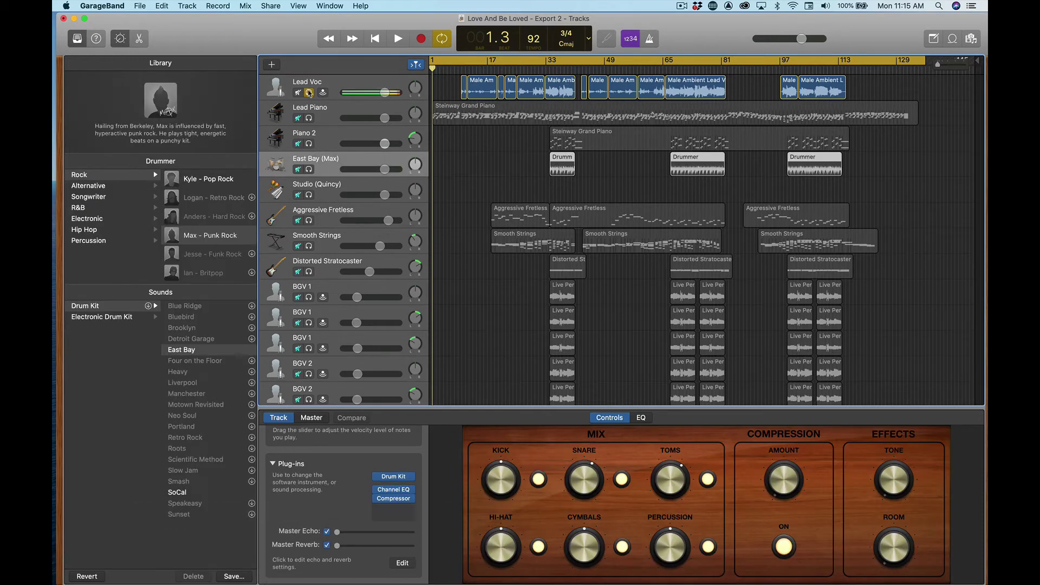
pyautogui.click(309, 92)
pyautogui.click(309, 169)
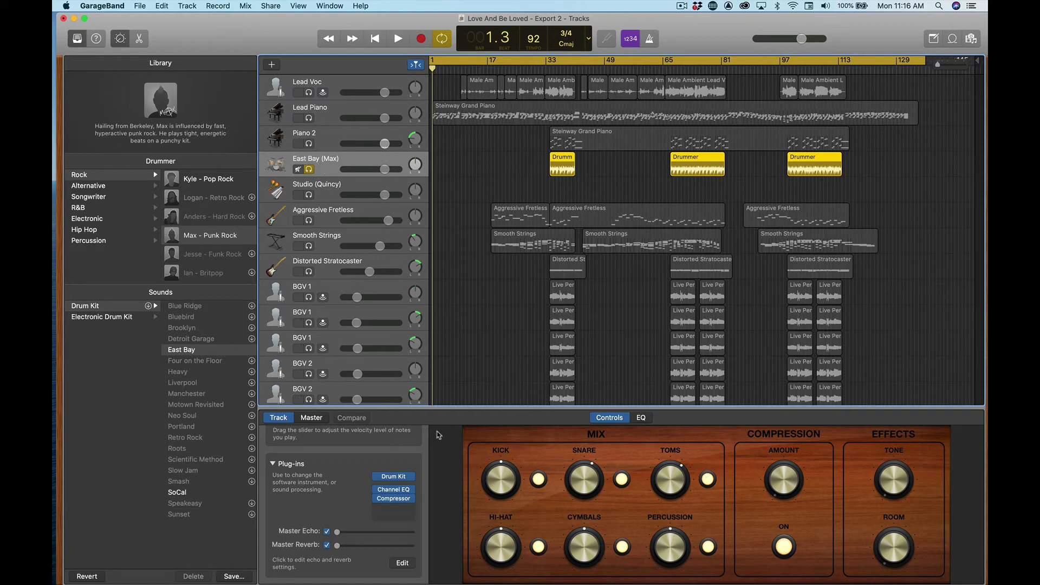
# - Switch off snare, toms, percussion, cymbals and hi-hat so only the kick plays
pyautogui.click(622, 480)
pyautogui.click(707, 479)
pyautogui.click(708, 547)
pyautogui.click(623, 546)
pyautogui.click(538, 547)
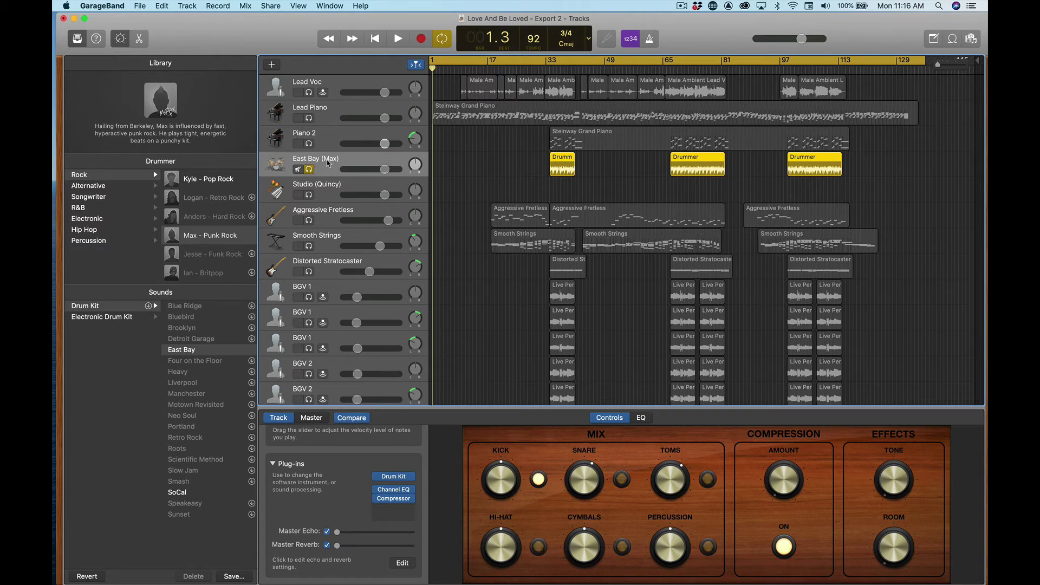
# - Export the song to disk as a 24-bit WAV file named 'kick'
pyautogui.click(270, 6)
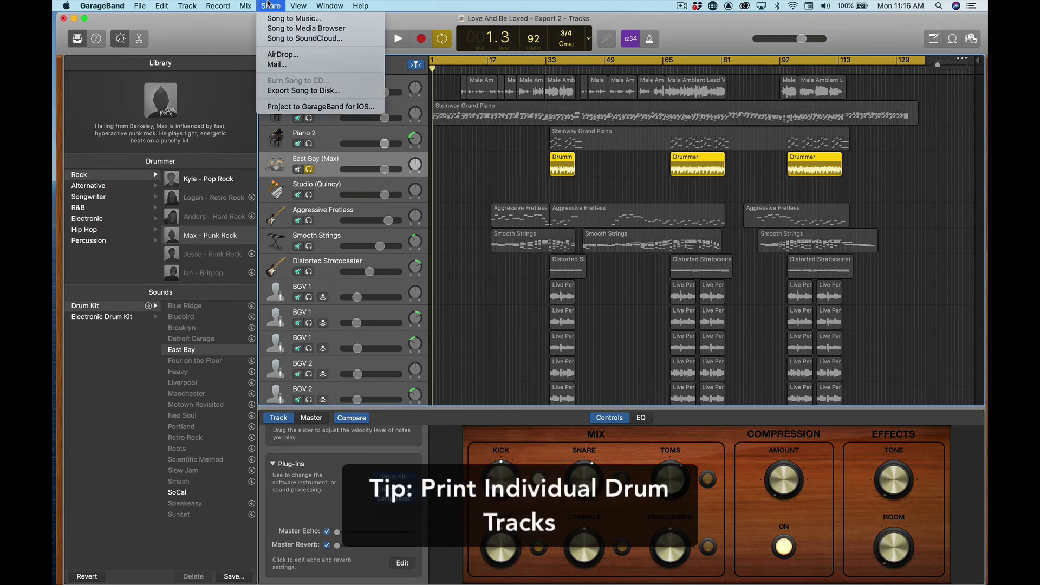
pyautogui.click(281, 91)
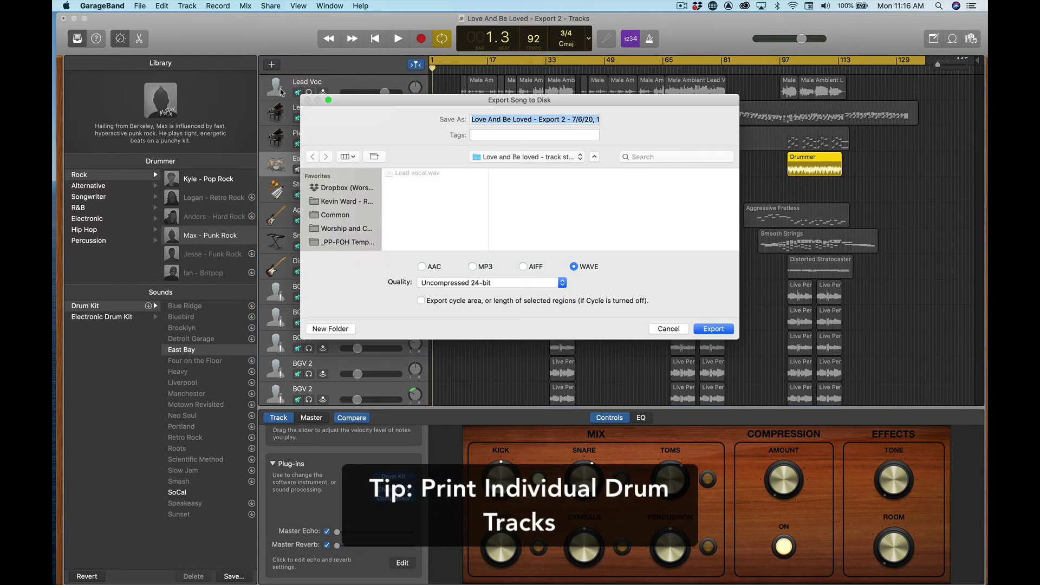
pyautogui.write('kick')
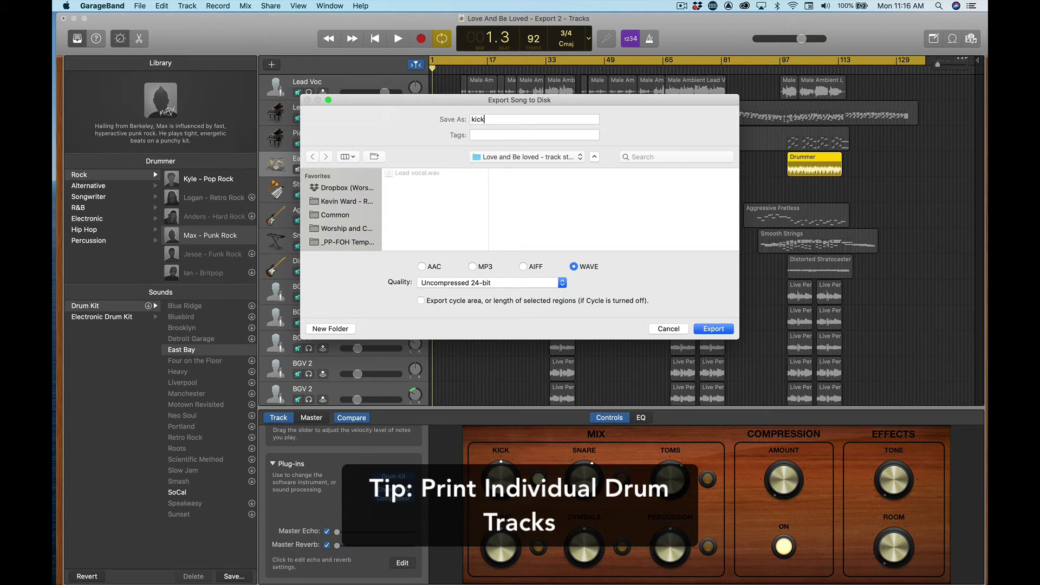
pyautogui.click(714, 329)
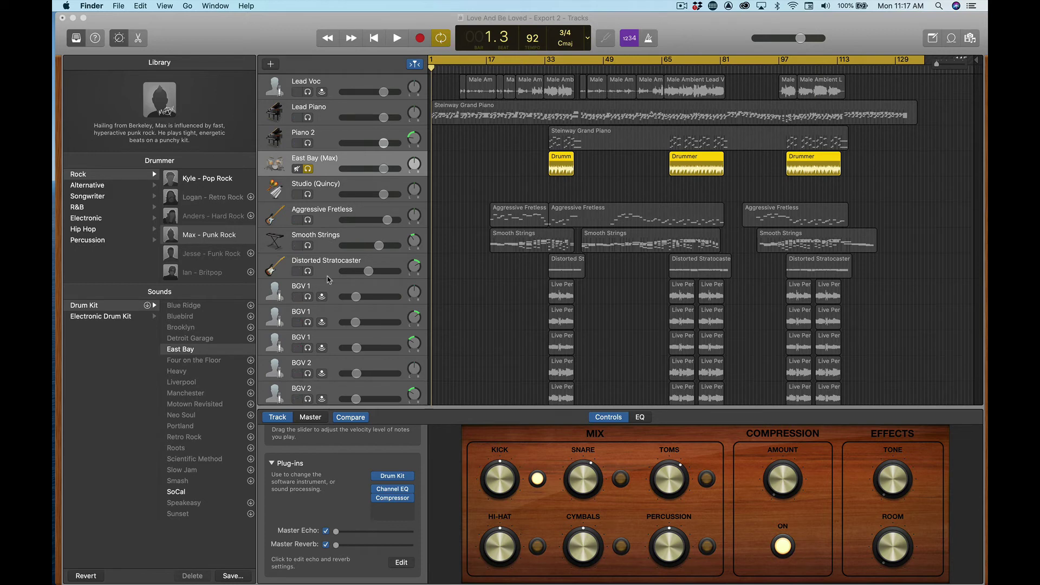
# - Solo all three BGV 1 tracks together and pan the first BGV 1 to the left
pyautogui.click(309, 284)
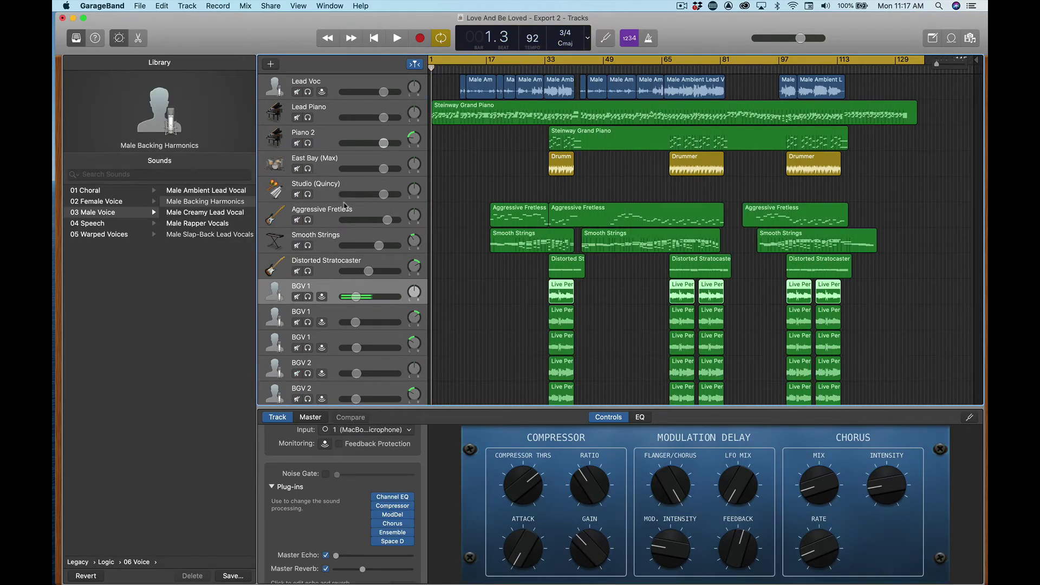
pyautogui.scroll(-3, 322, 295)
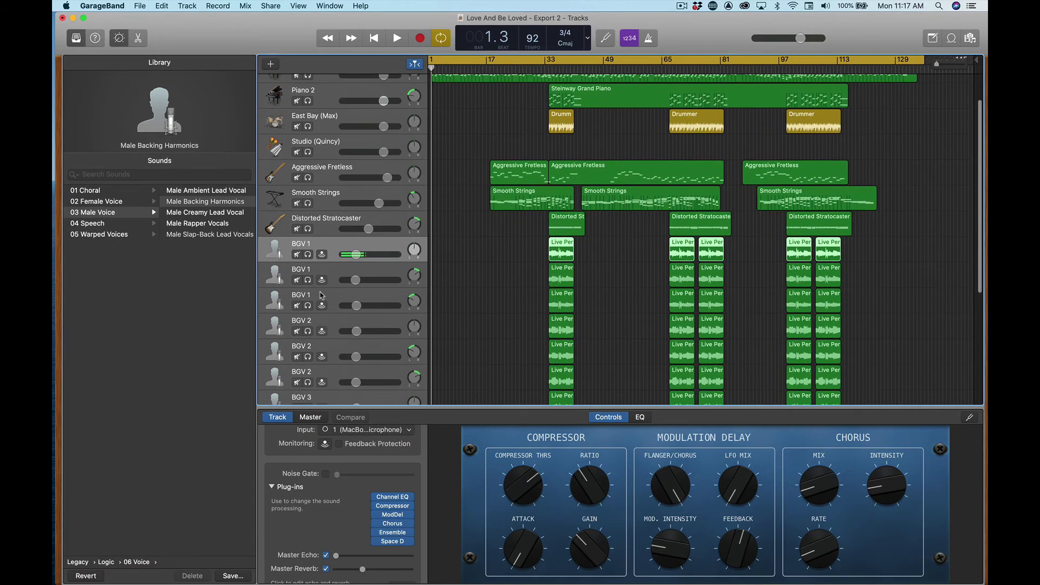
pyautogui.scroll(-2, 322, 295)
pyautogui.click(305, 273)
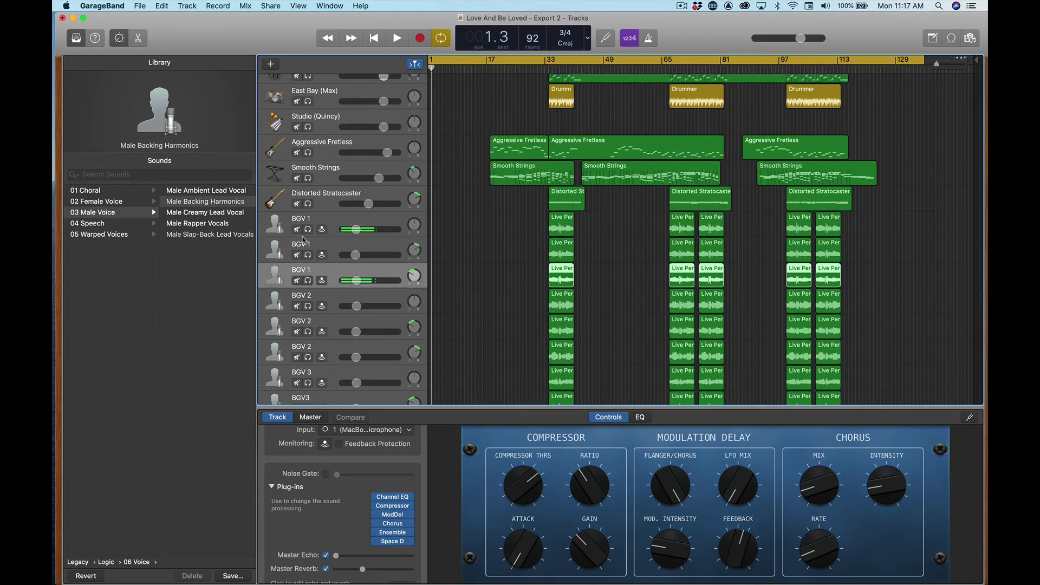
pyautogui.click(308, 229)
pyautogui.click(308, 255)
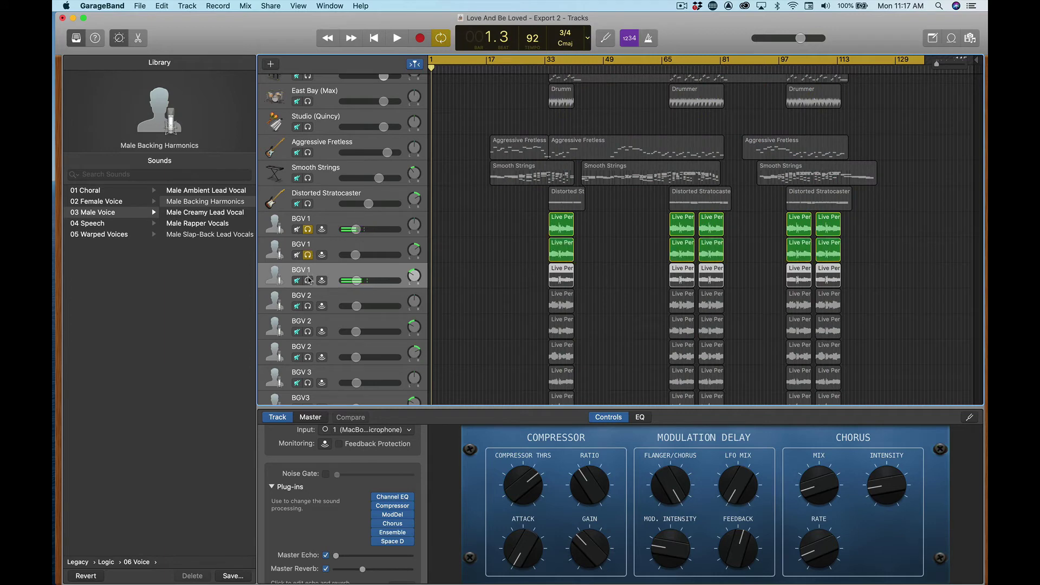
pyautogui.click(308, 281)
pyautogui.moveTo(414, 225); pyautogui.dragTo(426, 280)
pyautogui.keyDown('alt'); pyautogui.click(414, 276); pyautogui.keyUp('alt')
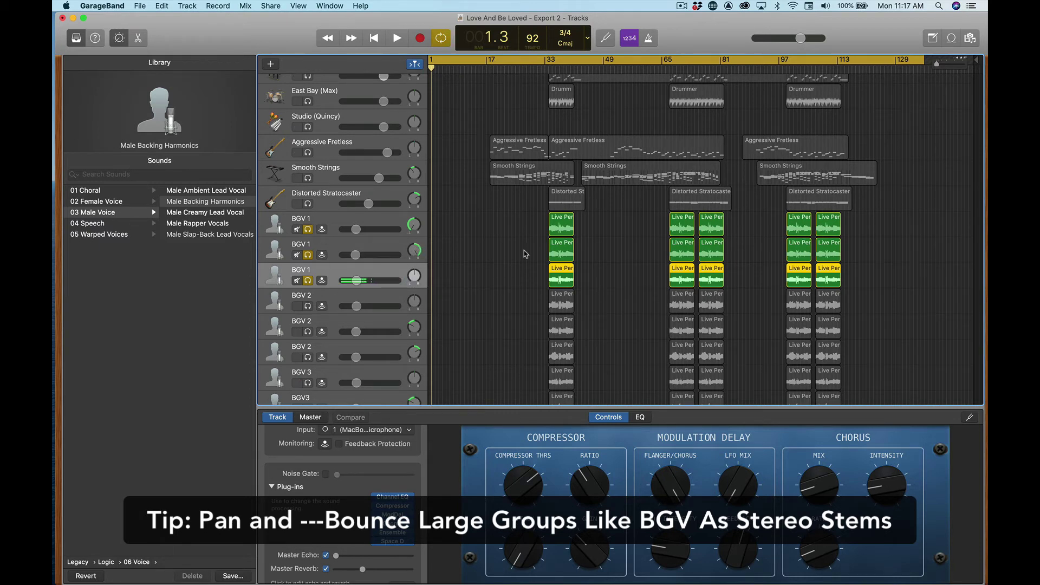
# - Enter 0 dB as the volume of each of the three BGV 1 tracks
pyautogui.click(525, 275)
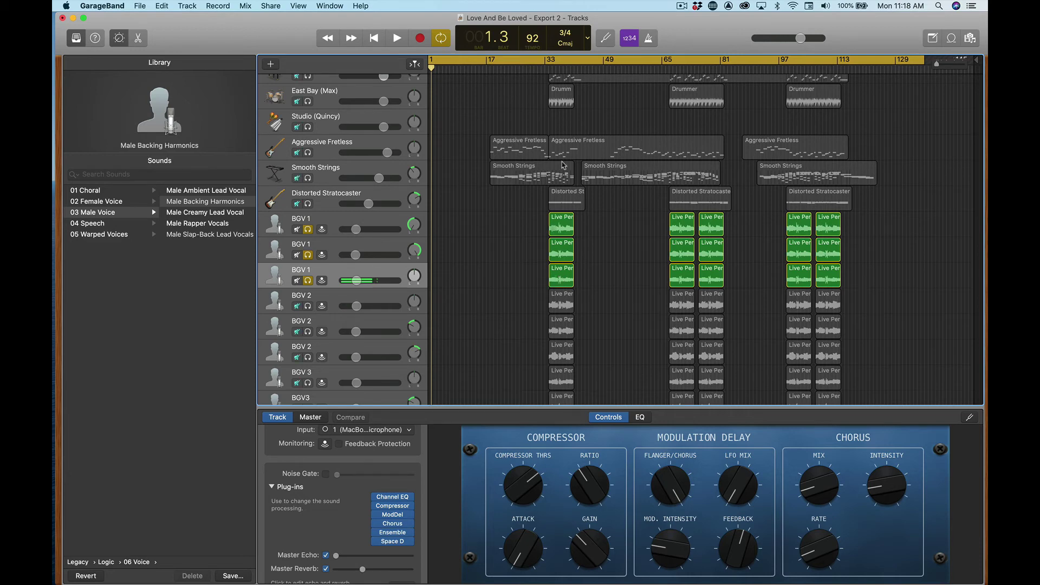
pyautogui.doubleClick(357, 230)
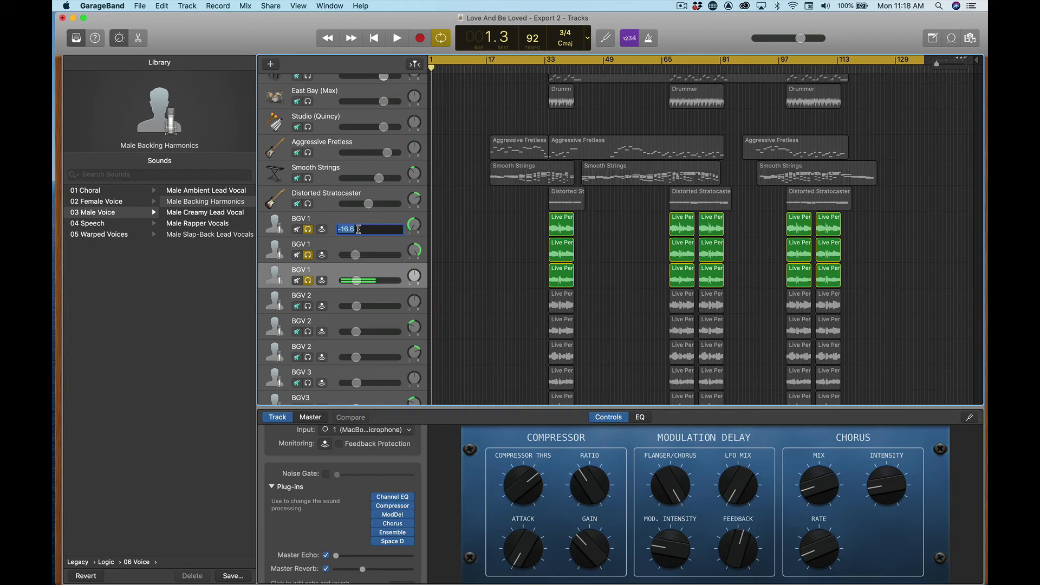
pyautogui.write('0')
pyautogui.press('Return')
pyautogui.doubleClick(354, 256)
pyautogui.write('0')
pyautogui.press('Return')
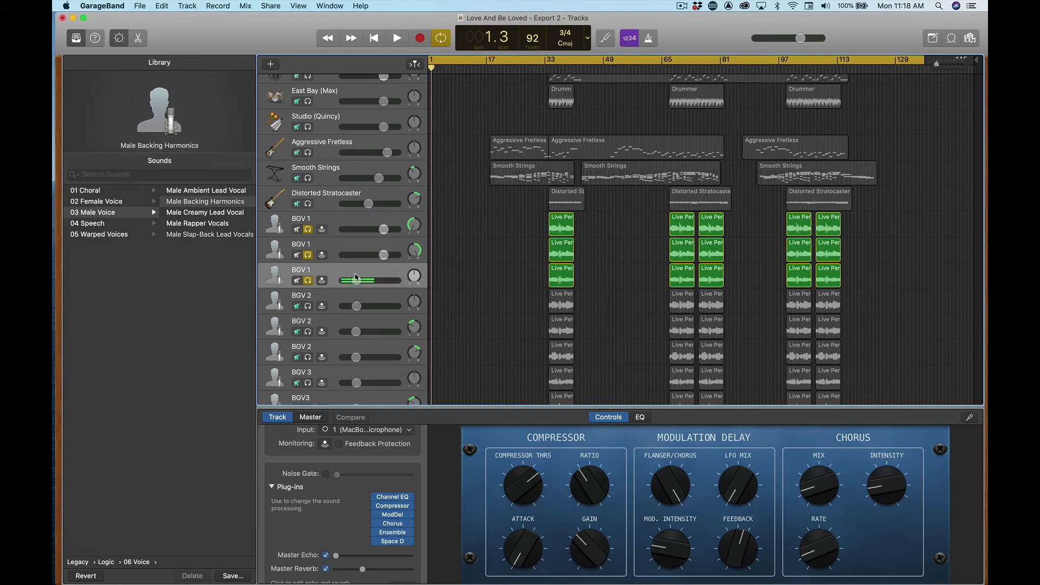
pyautogui.doubleClick(356, 279)
pyautogui.write('0')
pyautogui.press('Return')
# - Bypass the Compressor, ModDel, Chorus and Ensemble plug-ins on the backing vocals
pyautogui.click(375, 506)
pyautogui.click(376, 515)
pyautogui.click(376, 523)
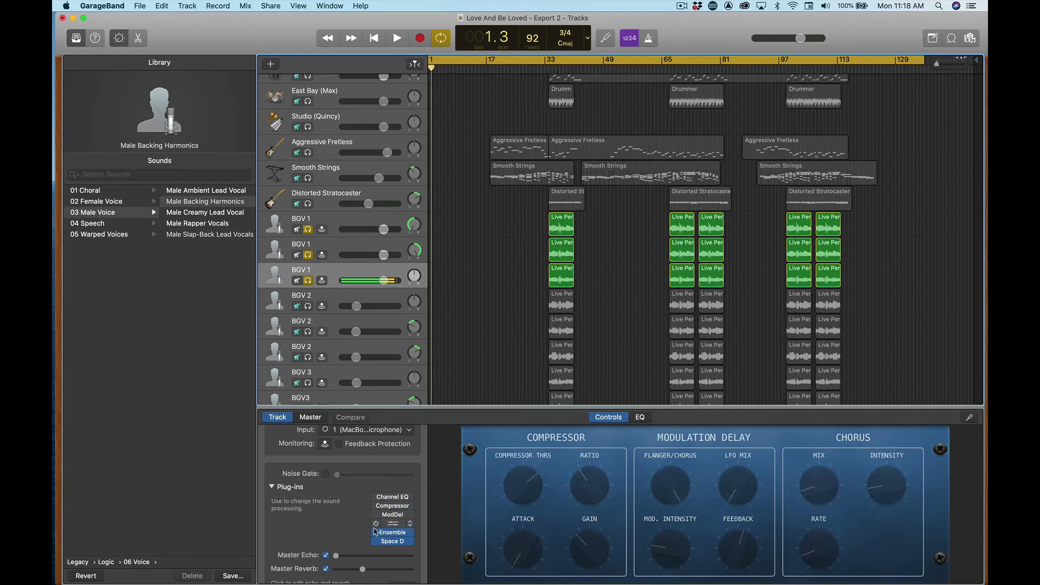
pyautogui.click(376, 531)
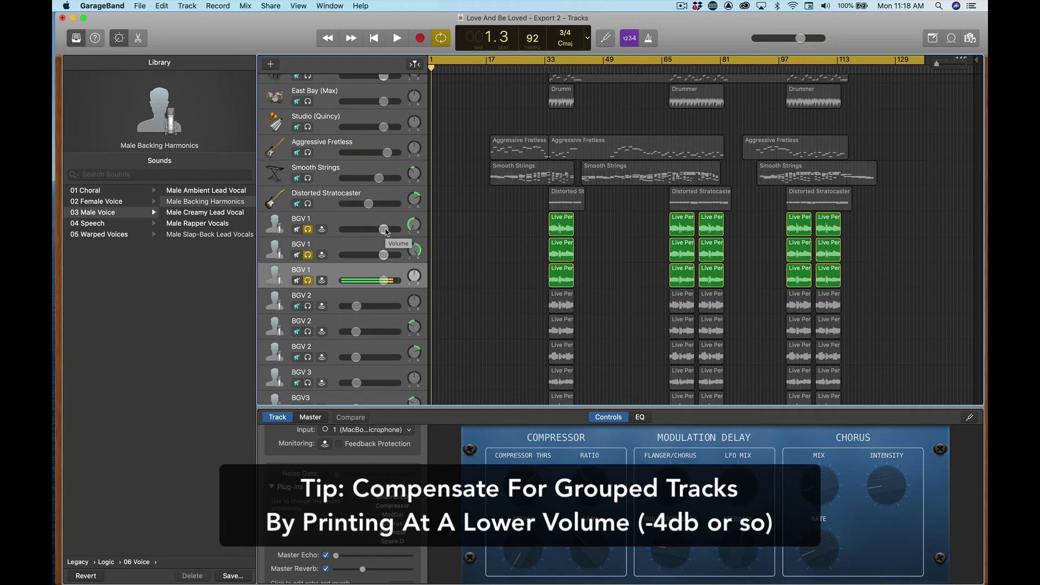
# - Set each of the three BGV 1 track volumes to -3.3 dB
pyautogui.moveTo(386, 230); pyautogui.dragTo(378, 229)
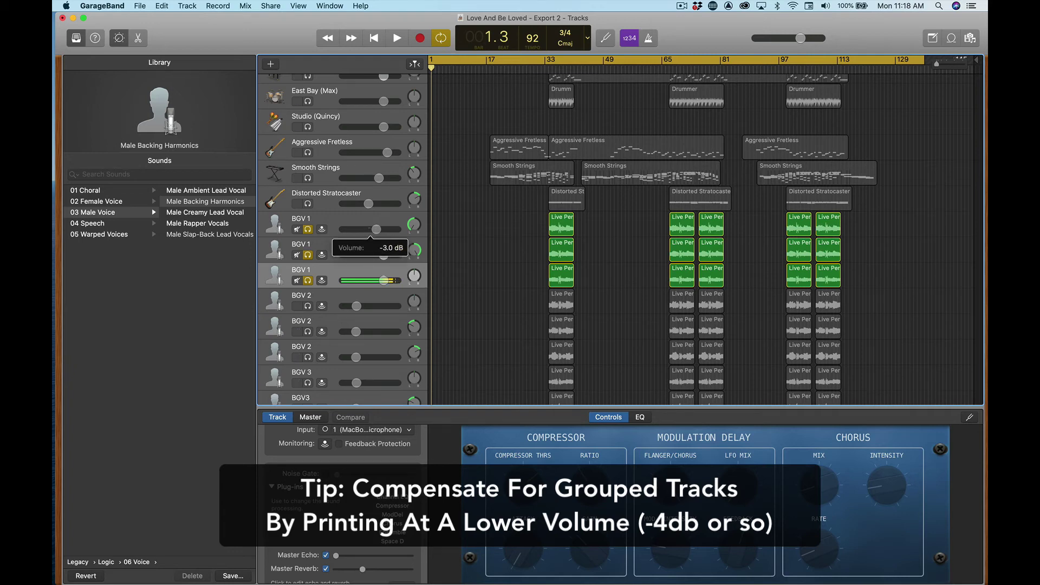
pyautogui.doubleClick(375, 229)
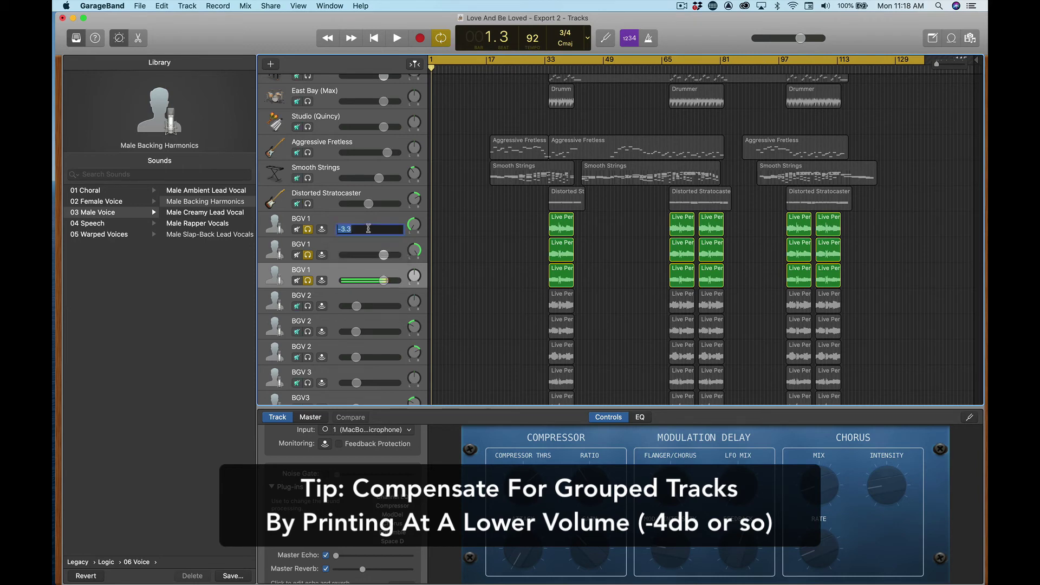
pyautogui.press('Return')
pyautogui.doubleClick(386, 254)
pyautogui.write('-3.3')
pyautogui.press('Return')
pyautogui.doubleClick(385, 281)
pyautogui.write('-3.3')
pyautogui.press('Return')
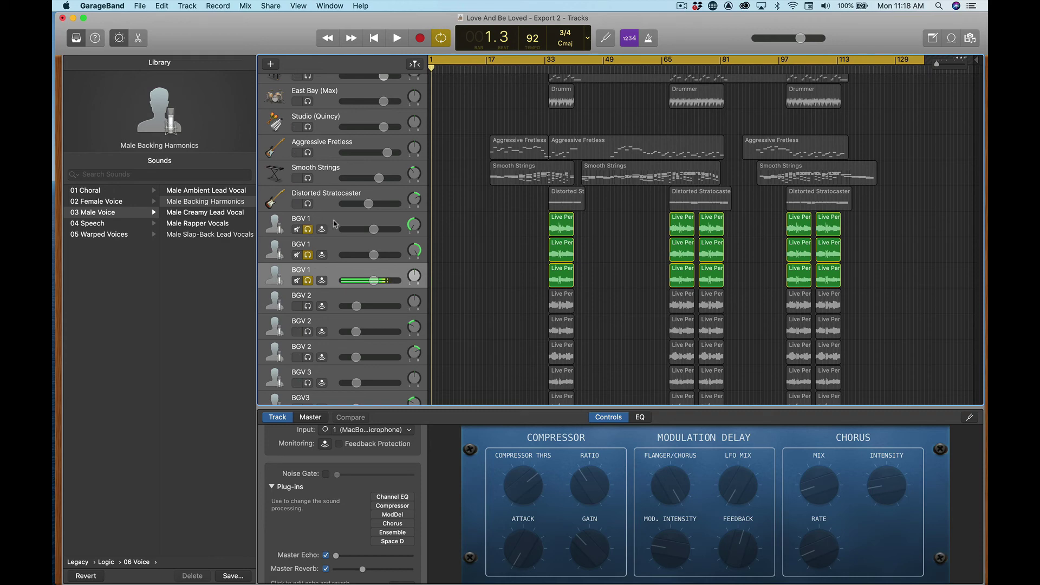
# - Export the soloed backing vocals to disk as 'bgv 1', WAVE uncompressed 24-bit
pyautogui.click(271, 6)
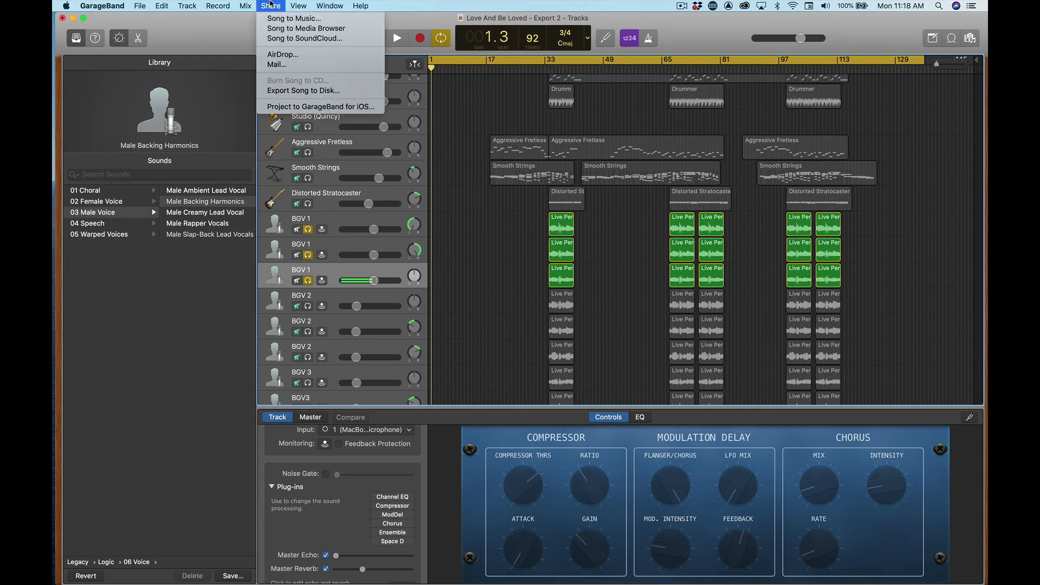
pyautogui.click(293, 86)
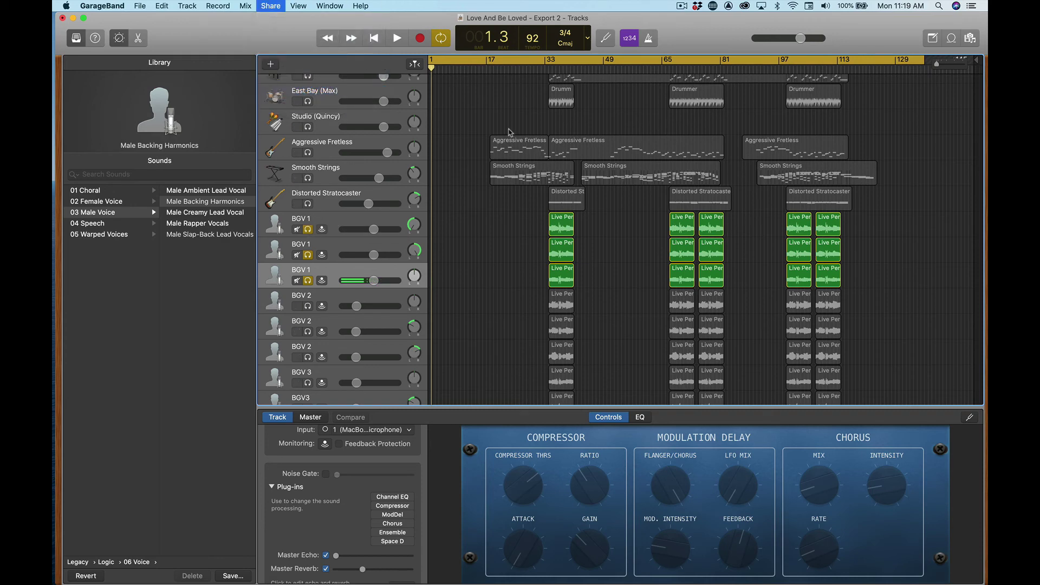
pyautogui.write('bgv 1')
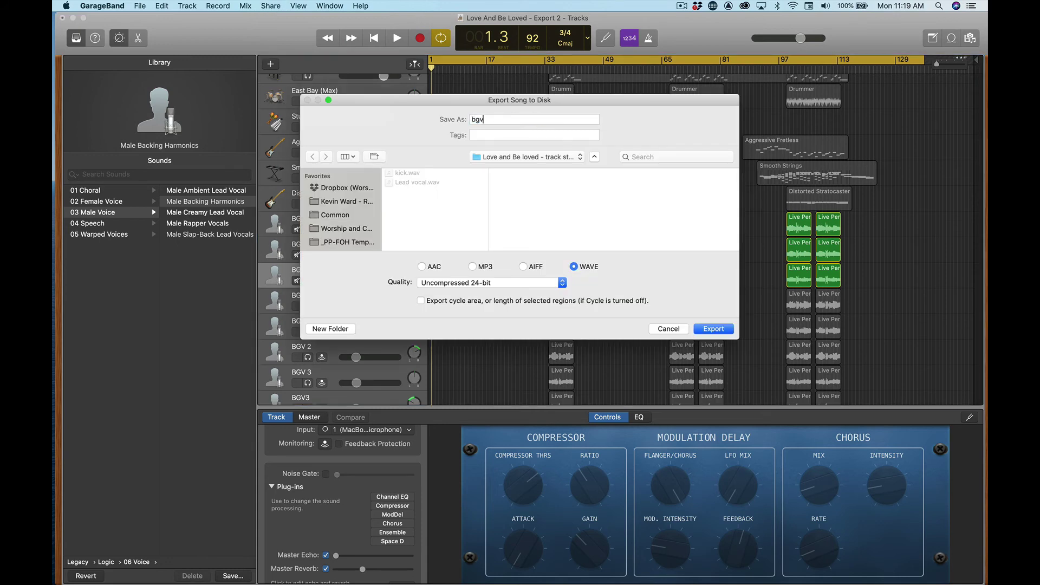
pyautogui.click(711, 330)
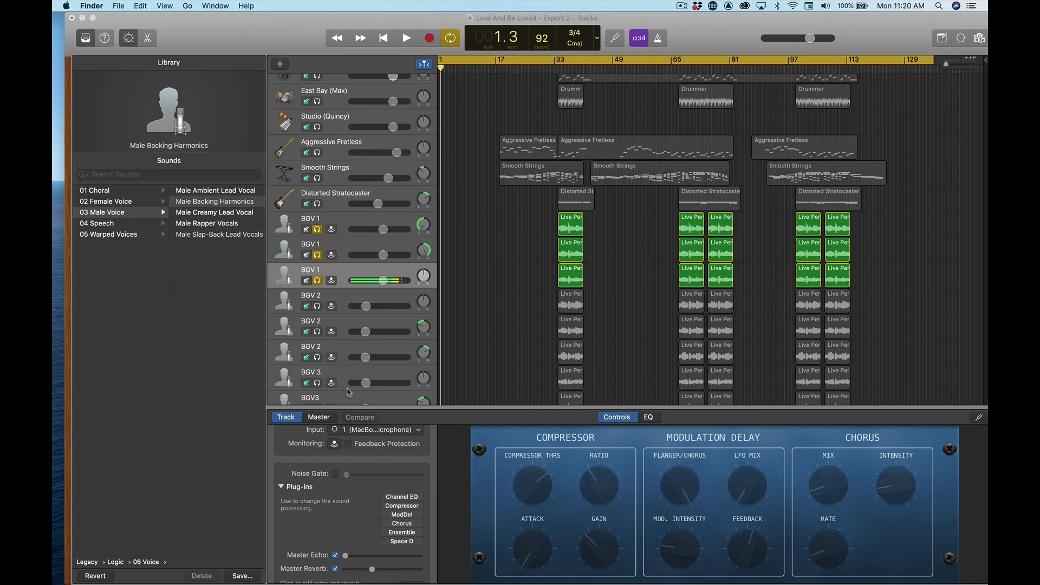
pyautogui.scroll(-6, 431, 321)
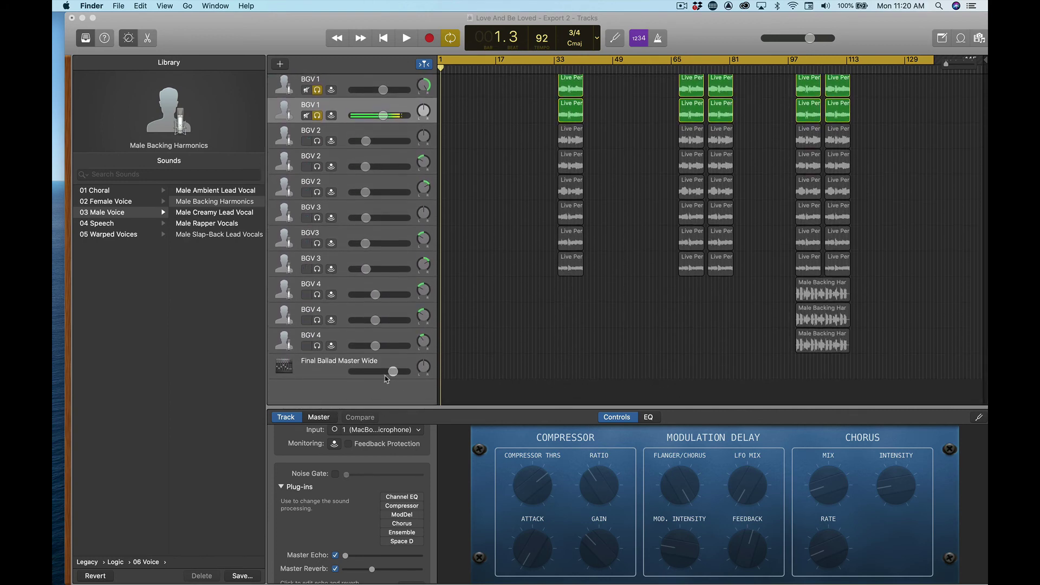
pyautogui.scroll(2, 391, 132)
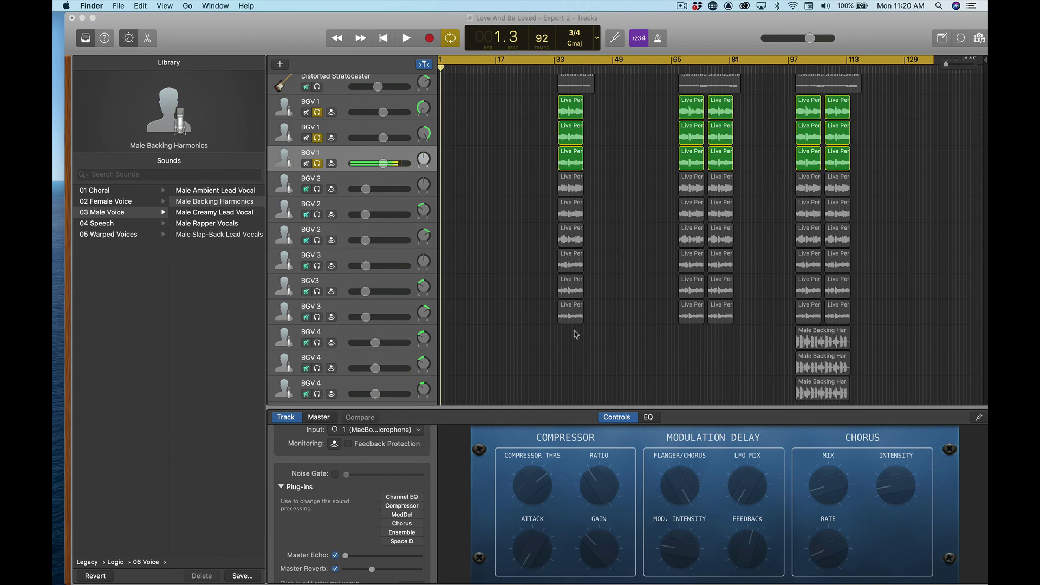